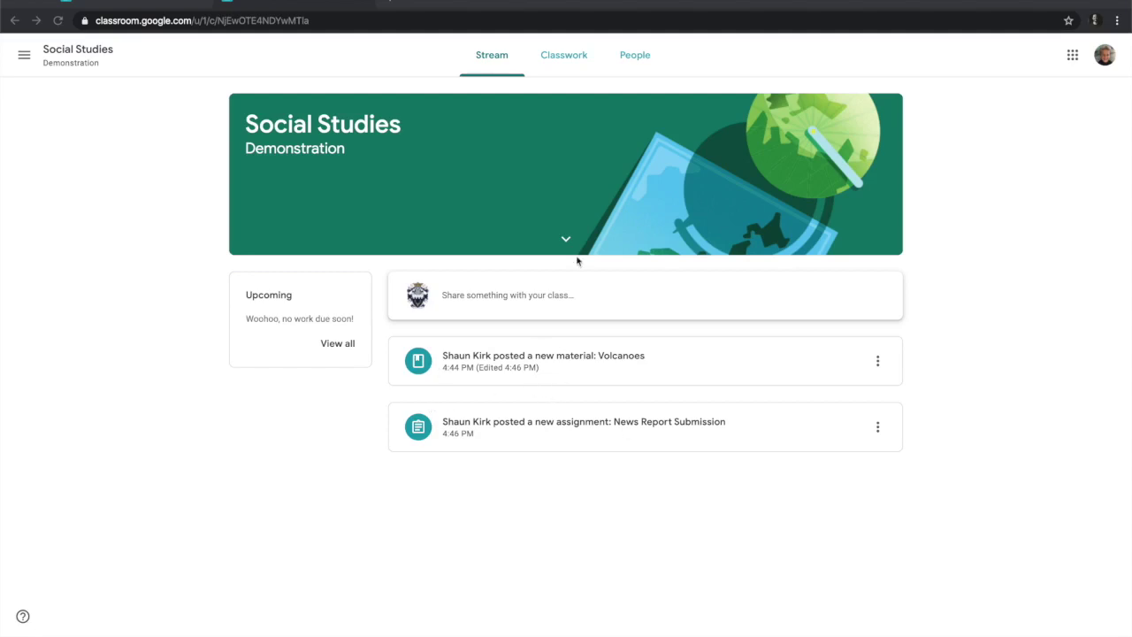
Show Social Studies Classwork, listing the Geology topic with News Report Submission and Volcanoes.
left_click(570, 58)
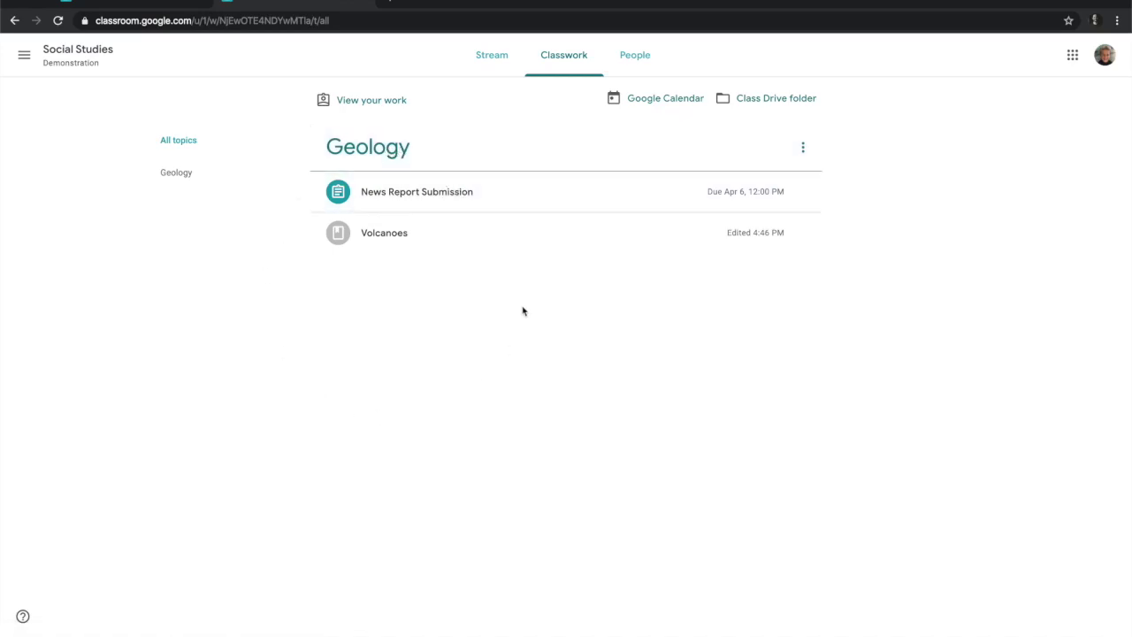
Return to the Social Studies Stream with the Volcanoes and News Report Submission posts.
left_click(492, 55)
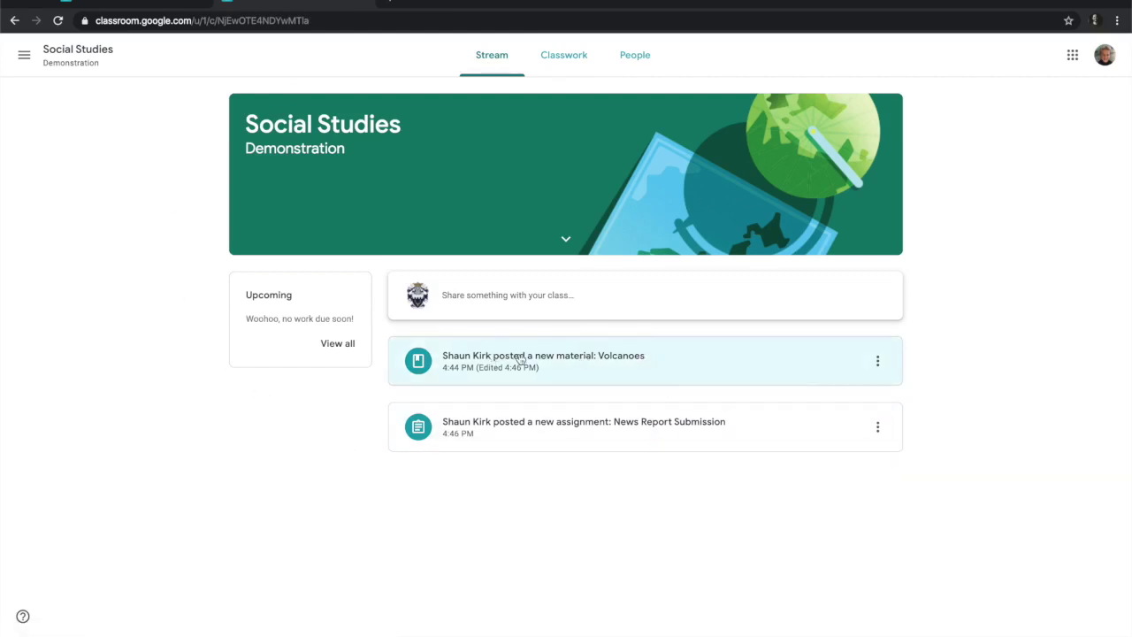
Open the Volcanoes material and browse its linked OneGeology volcano page in a new tab.
left_click(612, 359)
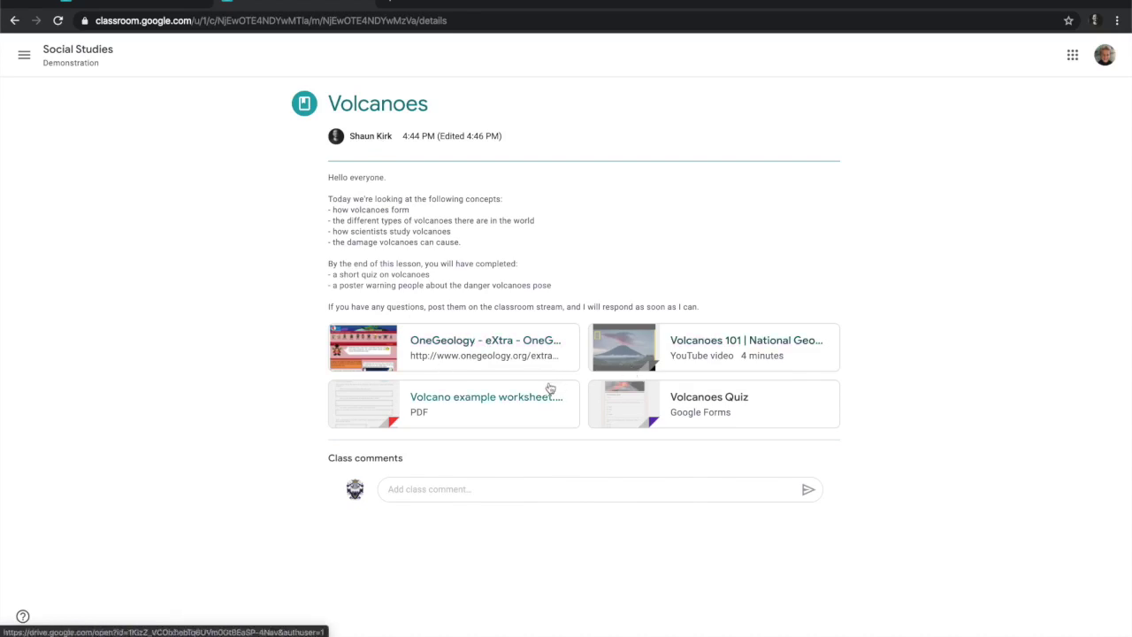
left_click(484, 342)
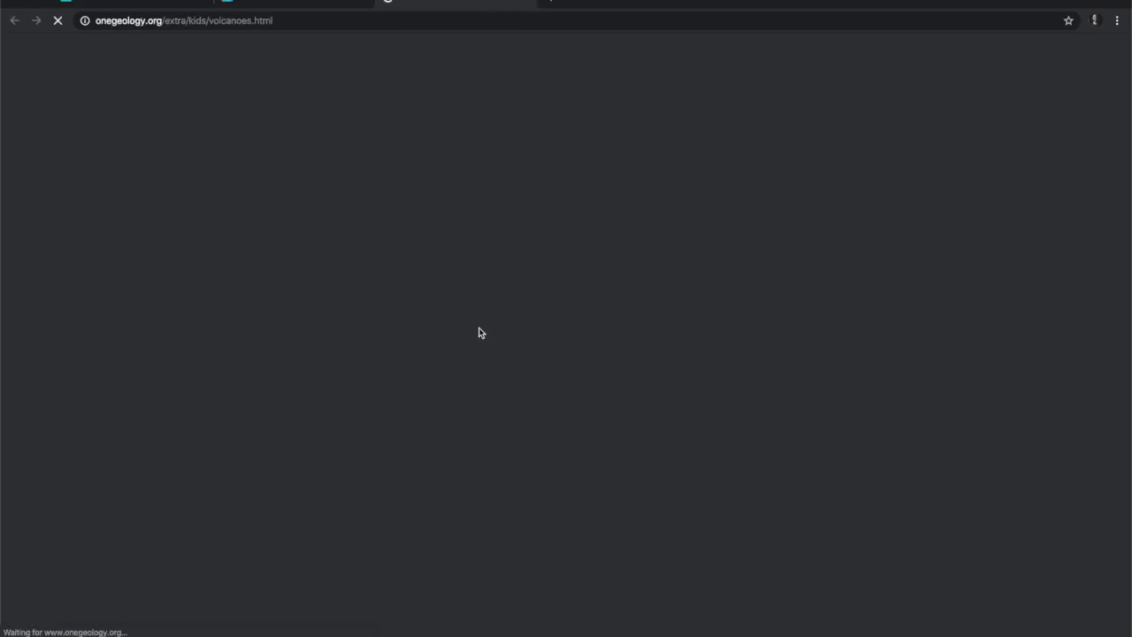
scroll(496, 376, "down", 3)
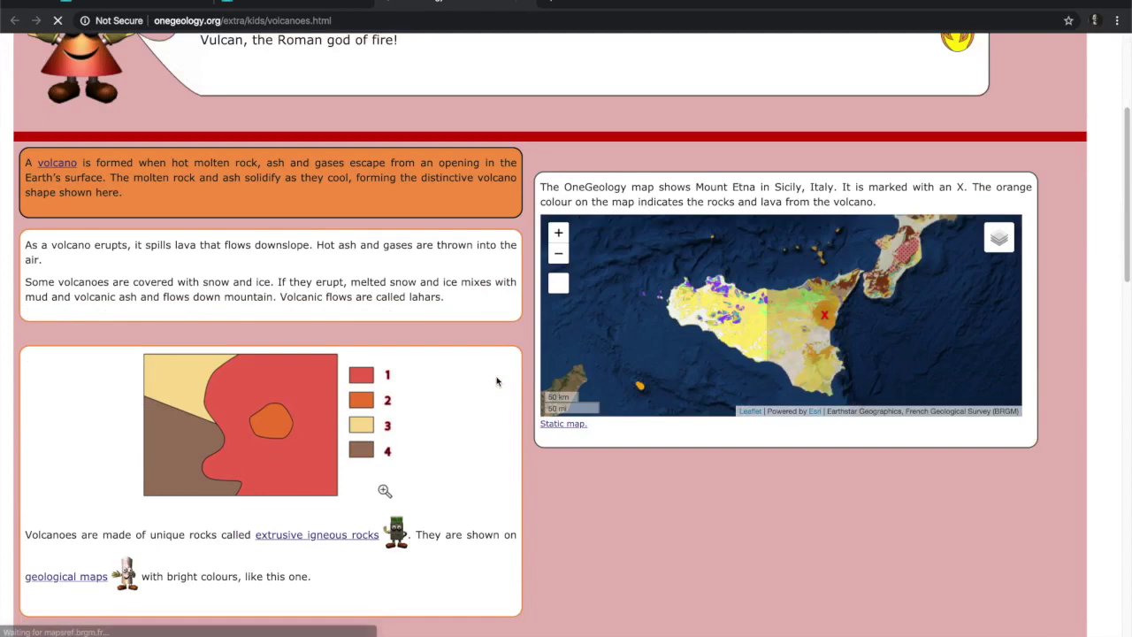
scroll(498, 379, "down", 1)
scroll(446, 463, "down", 4)
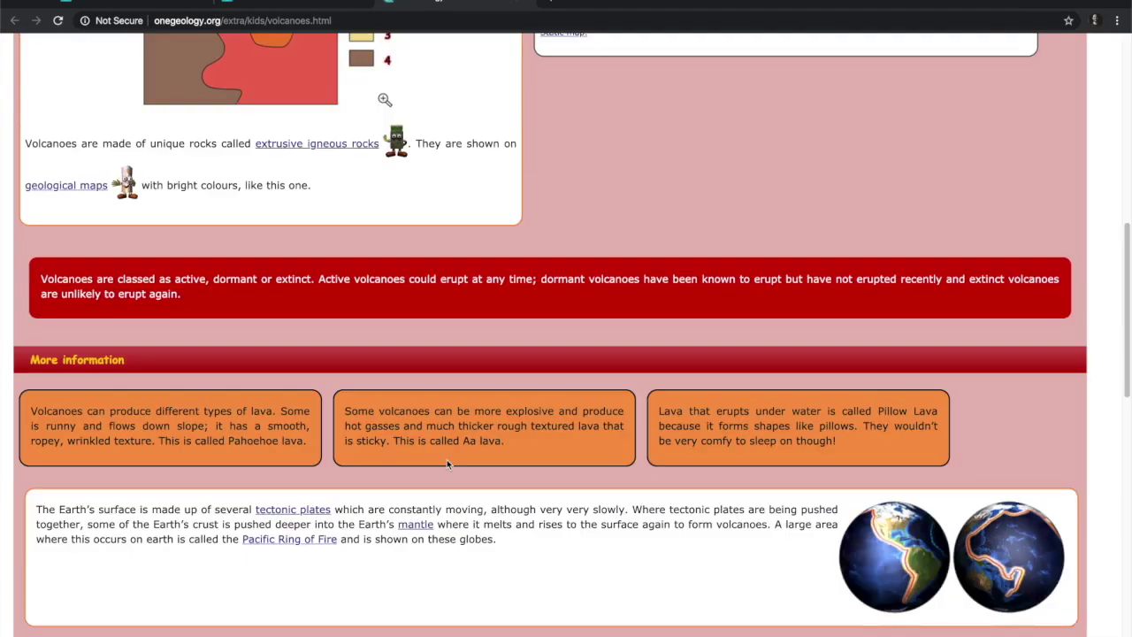
left_click(526, 2)
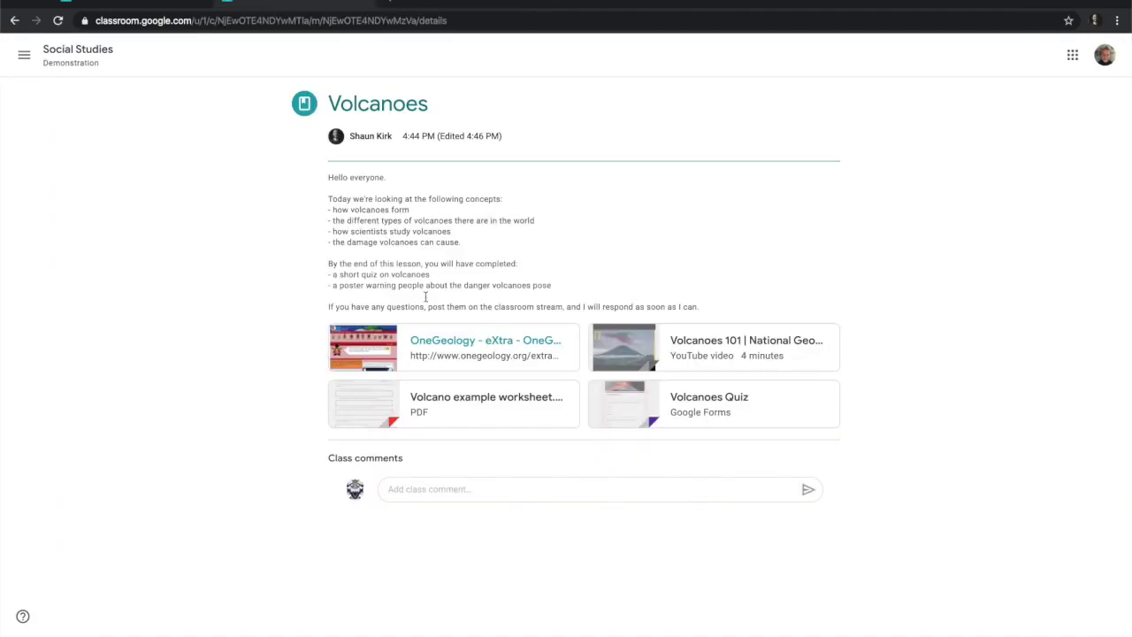
left_click(716, 343)
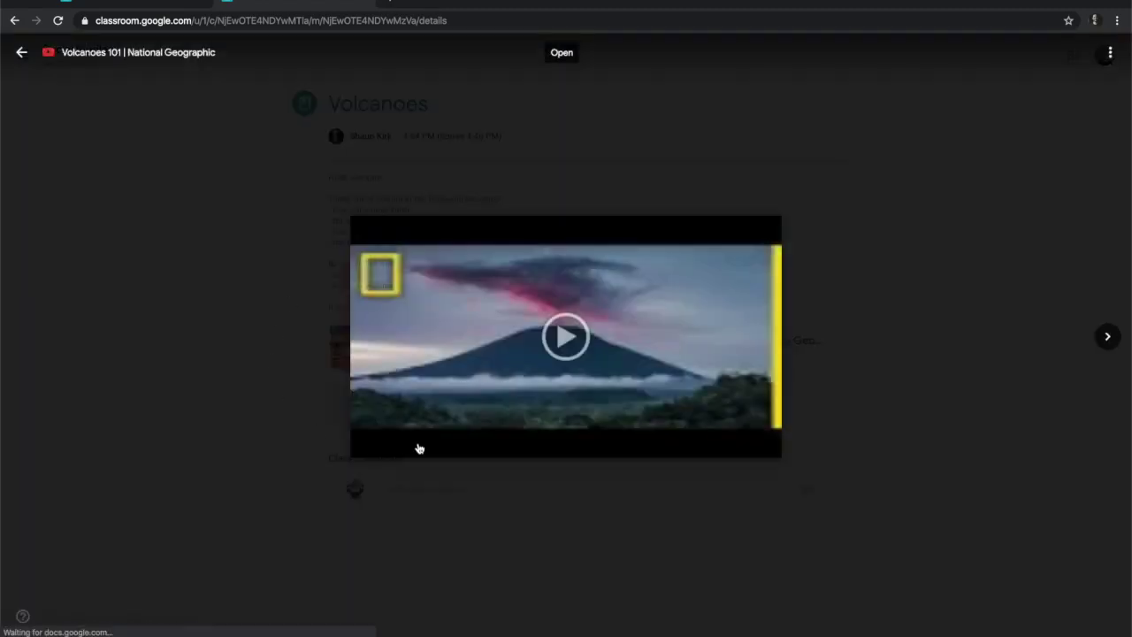
left_click(370, 444)
left_click(375, 444)
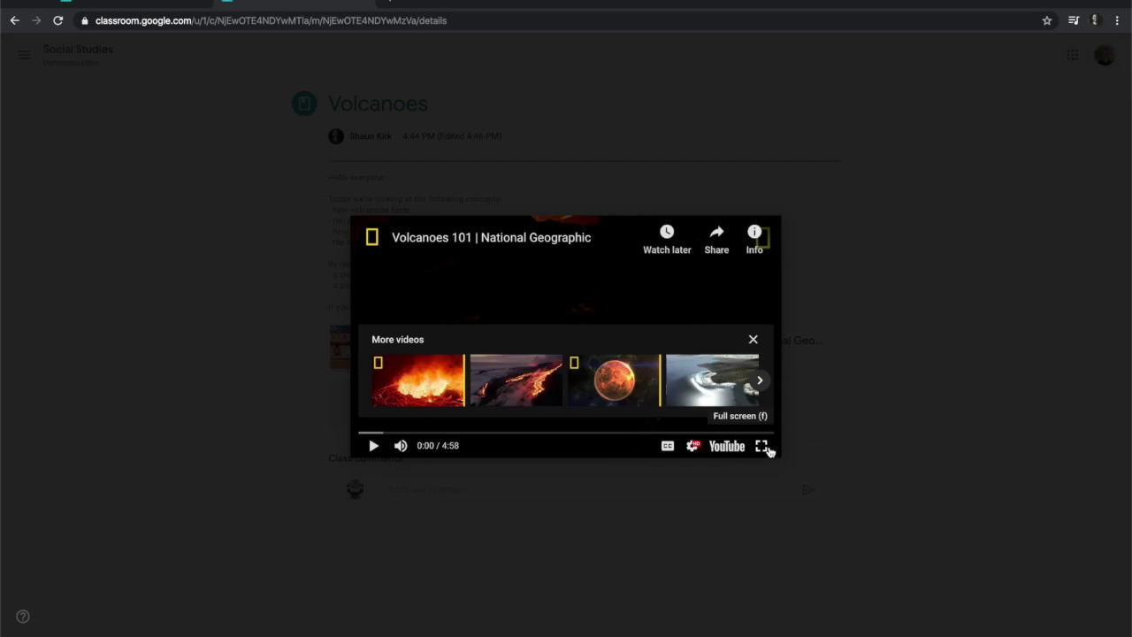
left_click(956, 372)
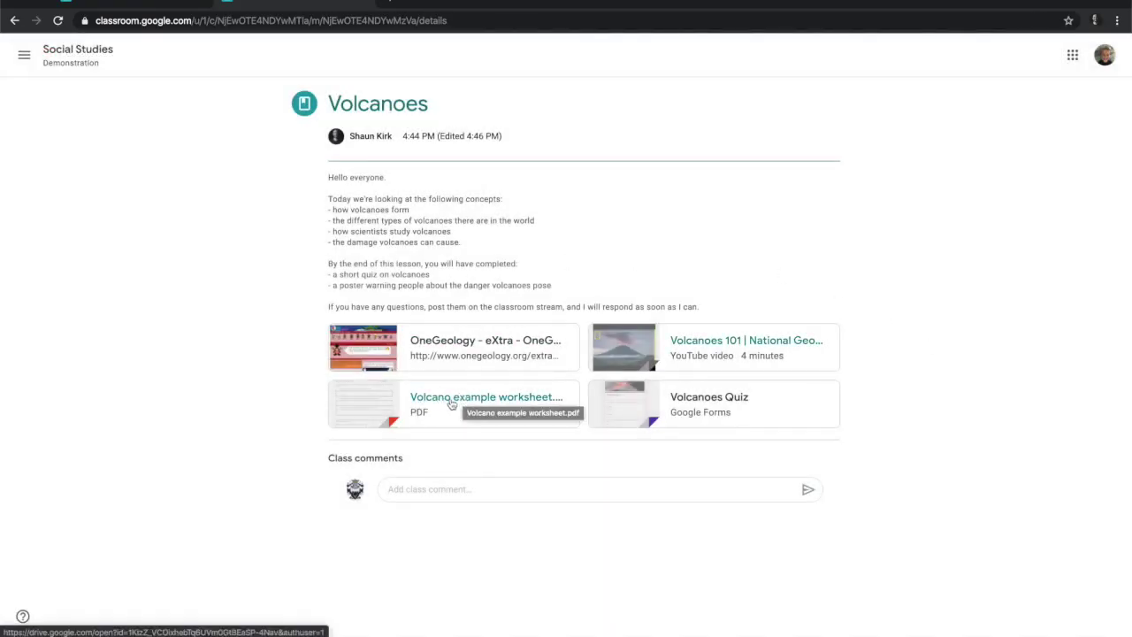
Preview Volcano example worksheet.pdf, open it in its own Drive tab, and download it.
left_click(459, 401)
scroll(617, 428, "down", 3)
scroll(674, 406, "up", 3)
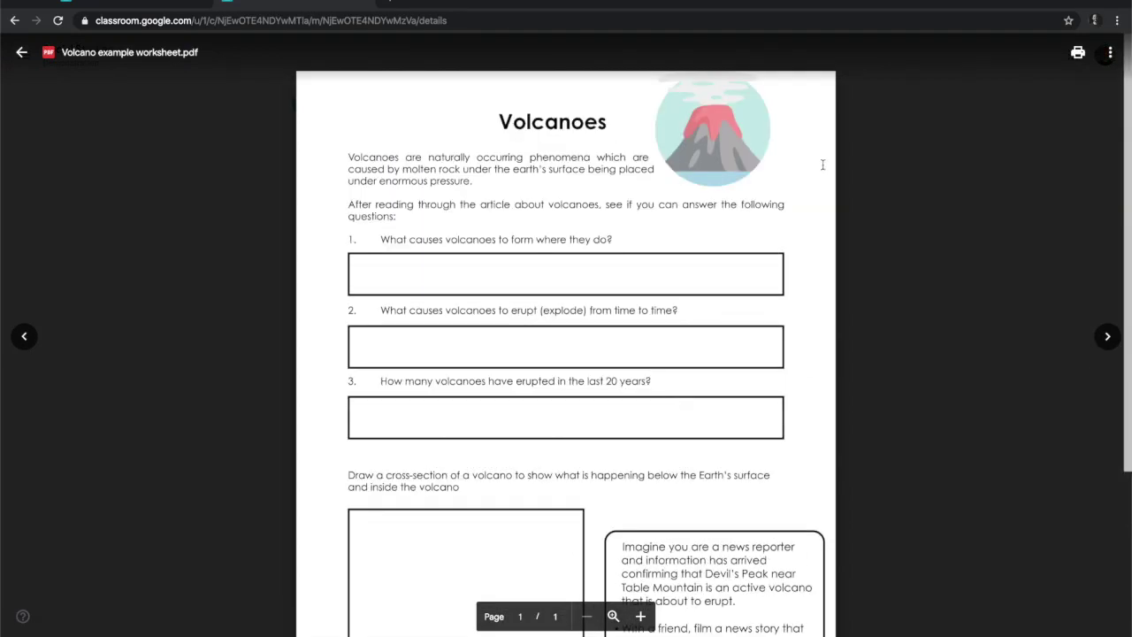
left_click(1110, 53)
left_click(1022, 120)
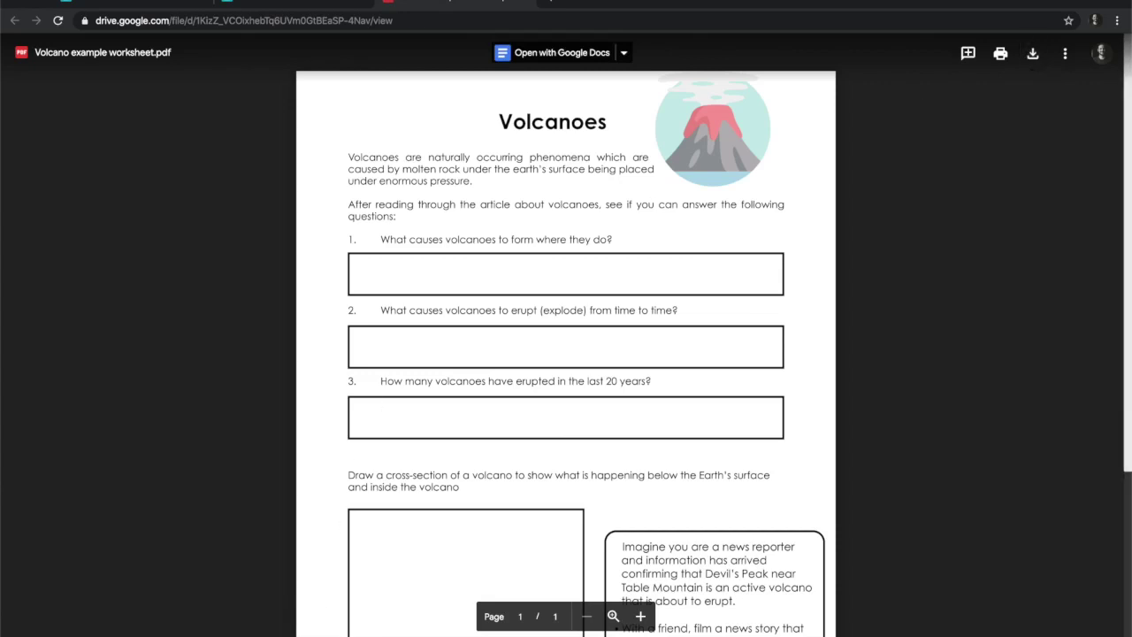
left_click(1033, 55)
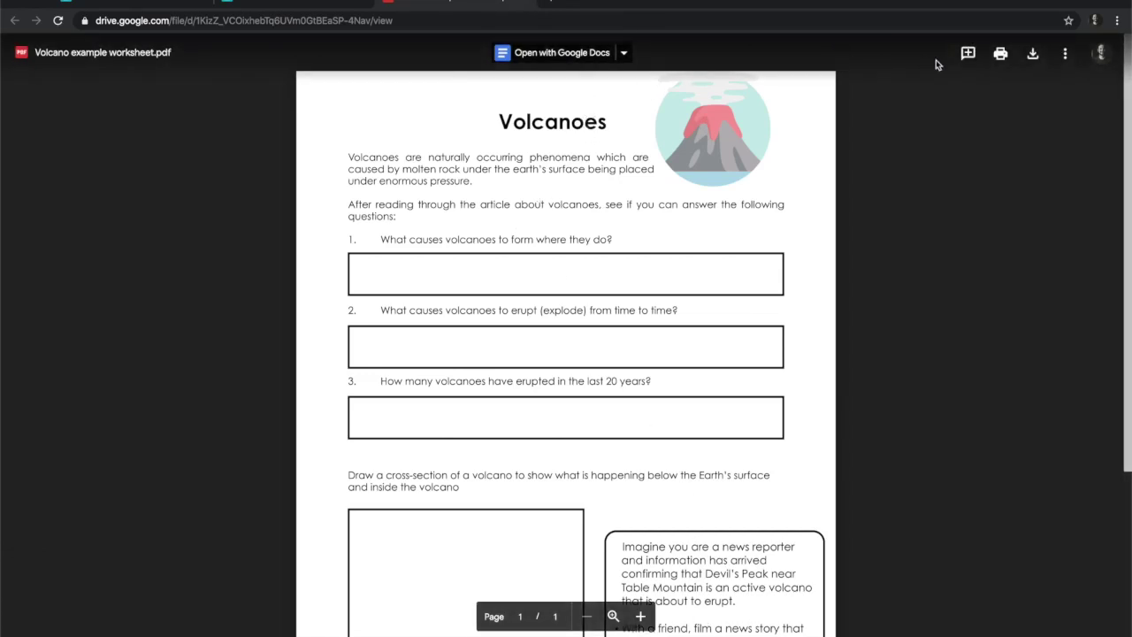
left_click(529, 5)
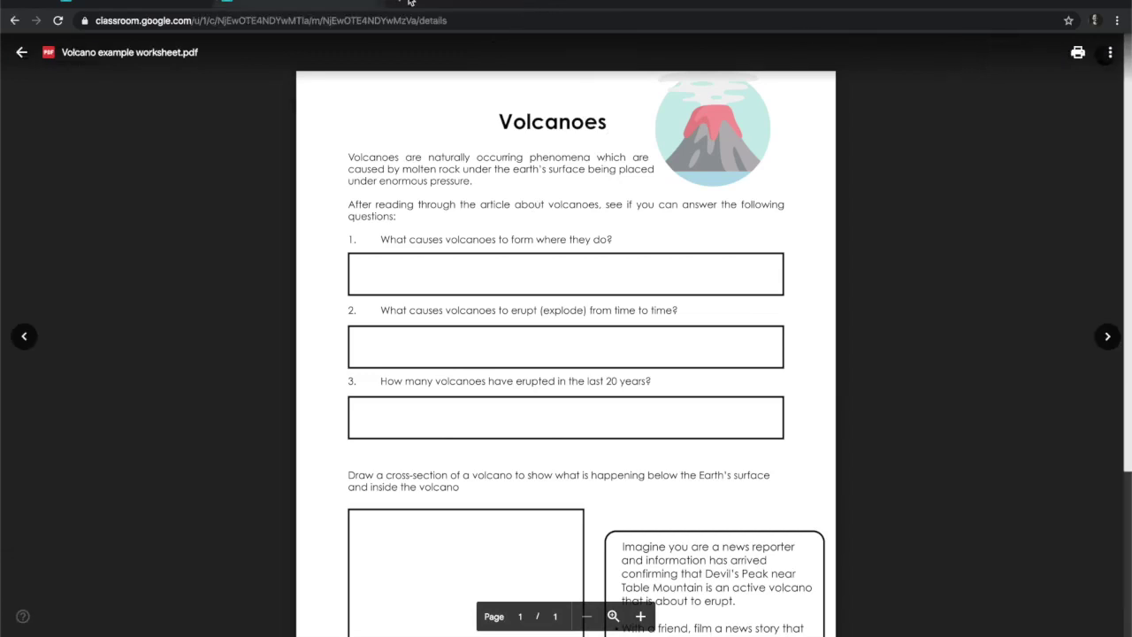
left_click(227, 164)
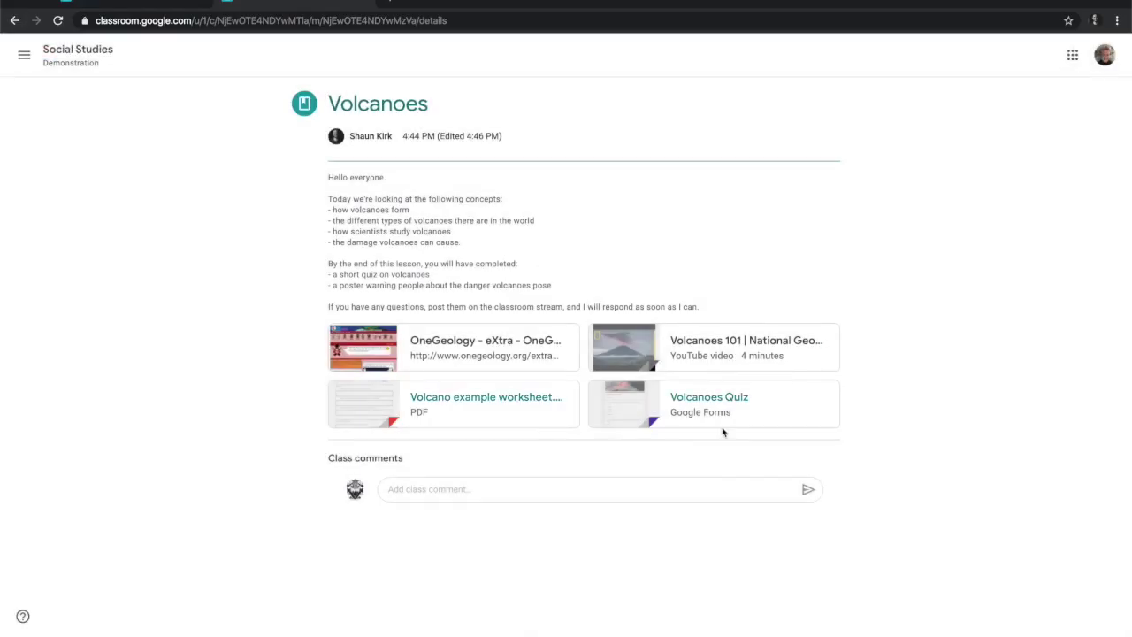
Review the Volcanoes Quiz's 9/10 score and marked answers in Google Forms.
left_click(713, 403)
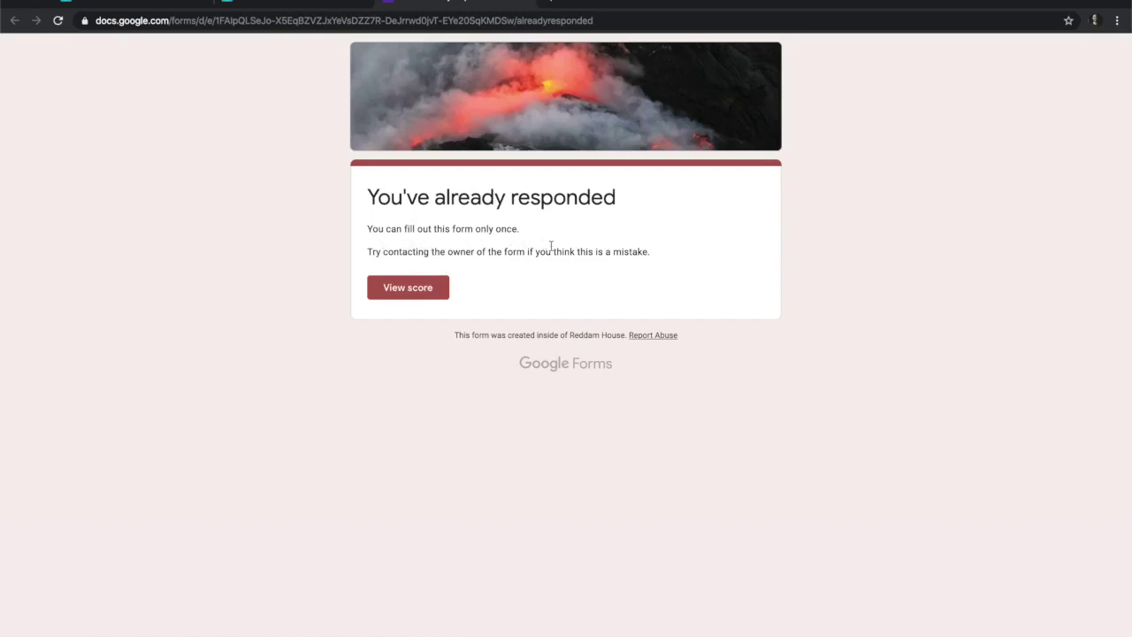
left_click(430, 290)
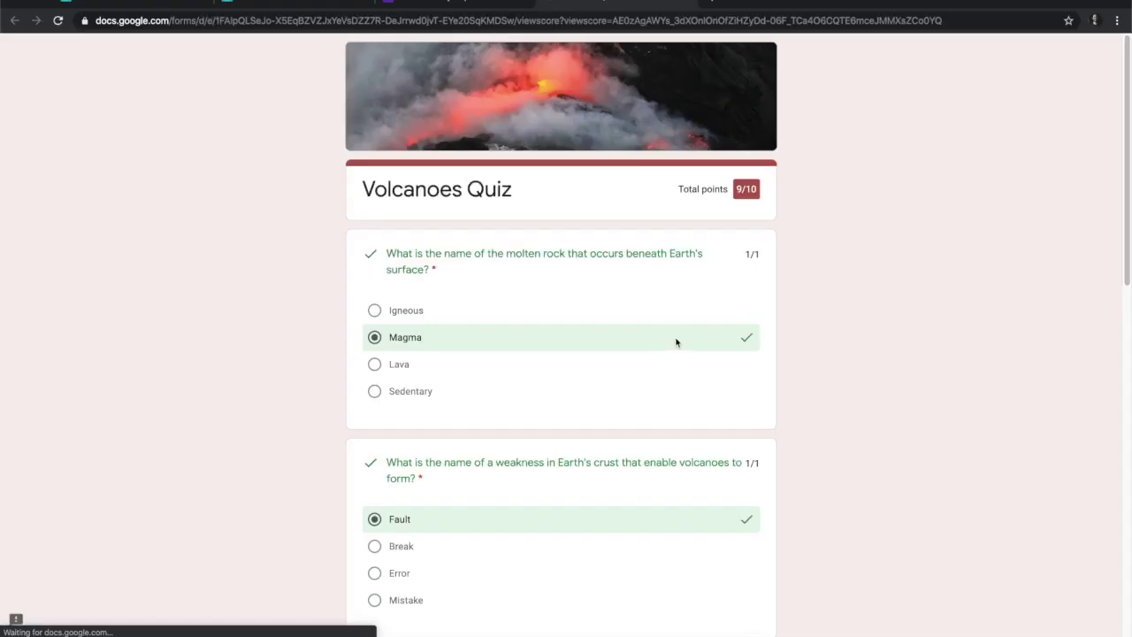
scroll(578, 361, "down", 2)
scroll(579, 361, "down", 4)
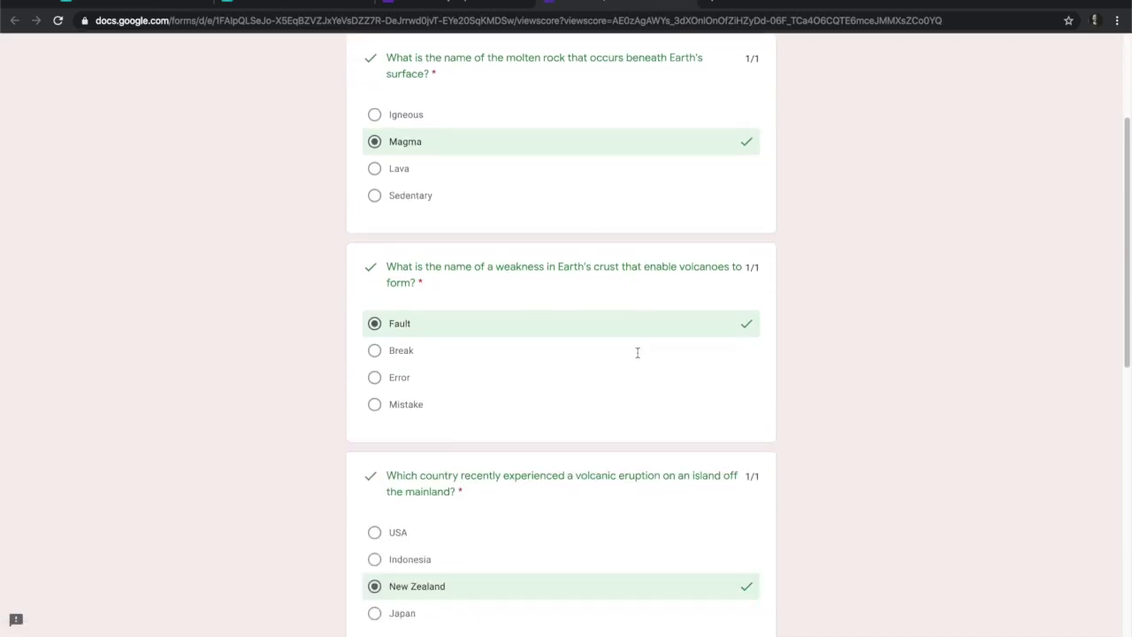
scroll(636, 354, "down", 5)
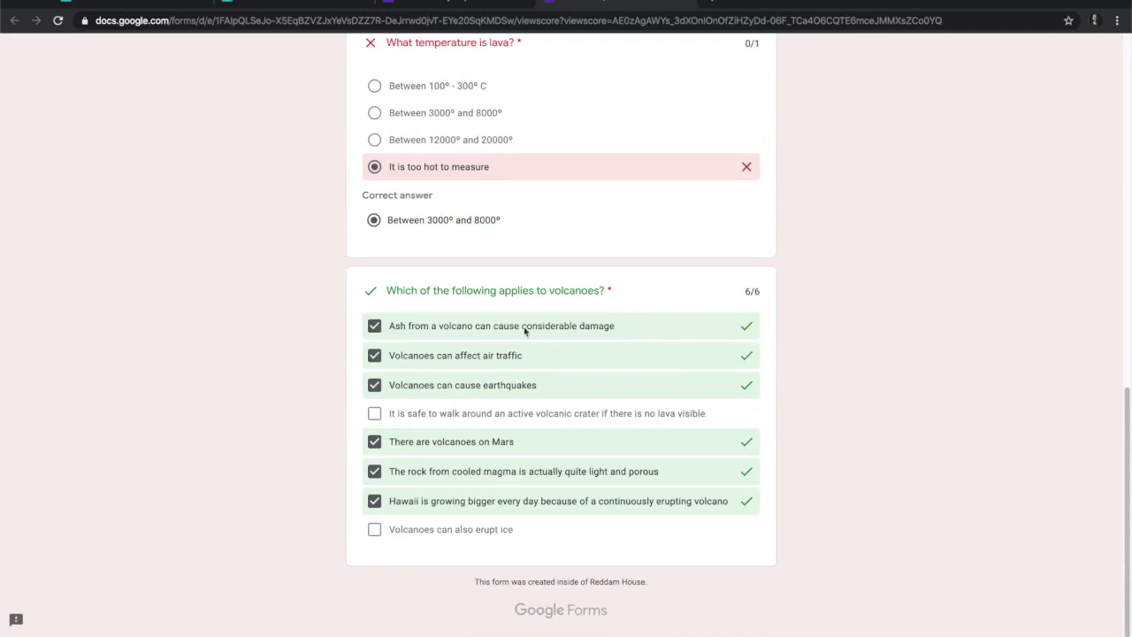
scroll(511, 325, "up", 2)
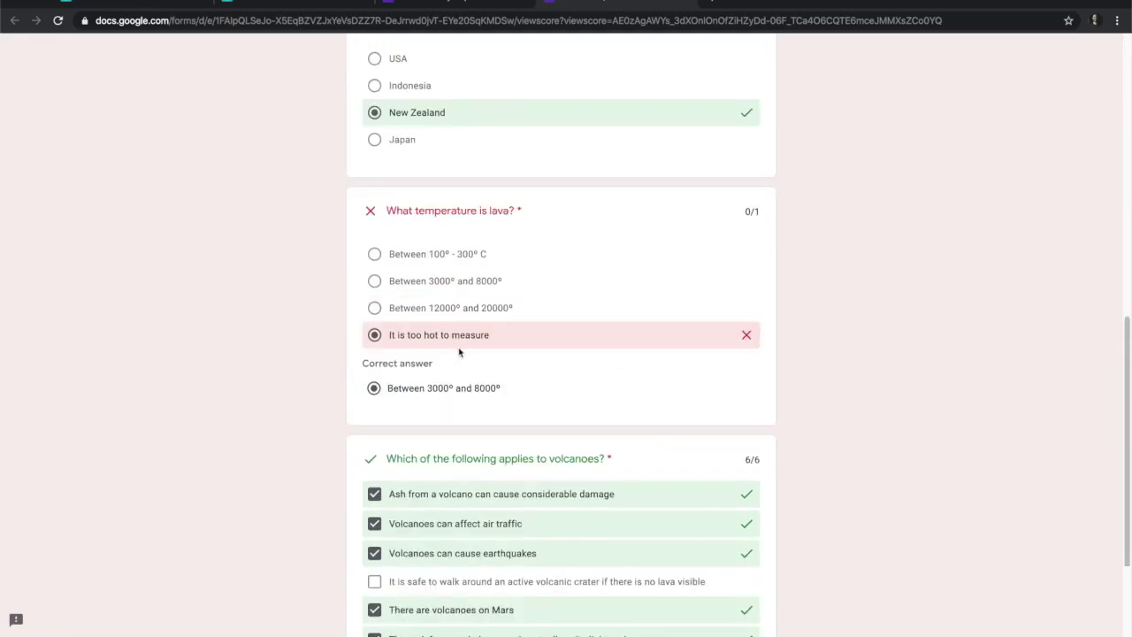
scroll(550, 397, "down", 2)
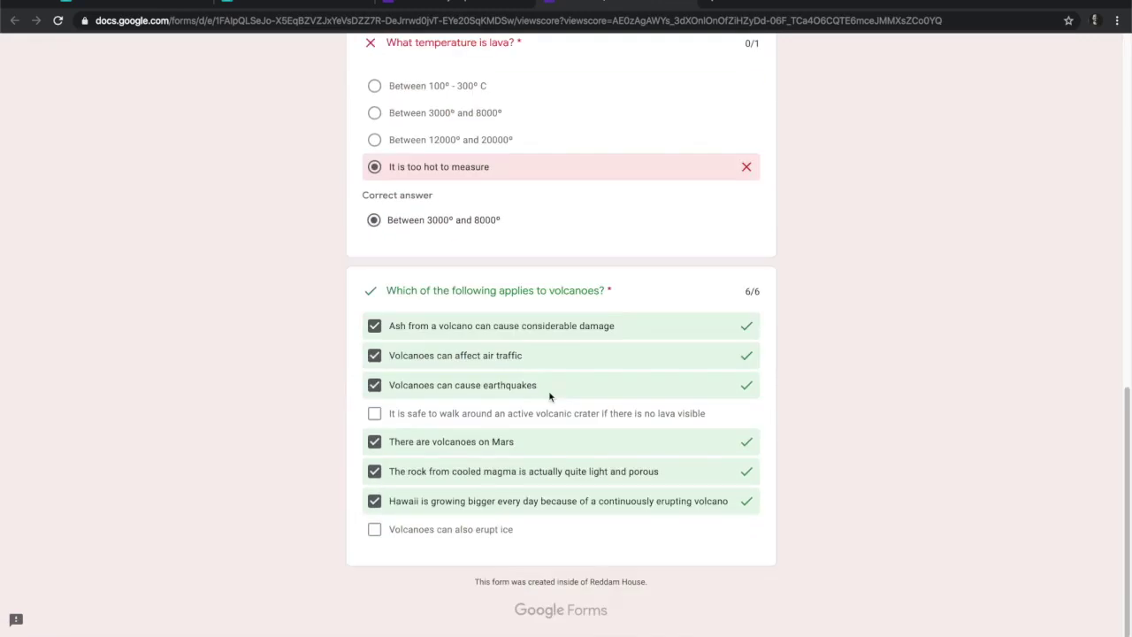
scroll(550, 397, "up", 20)
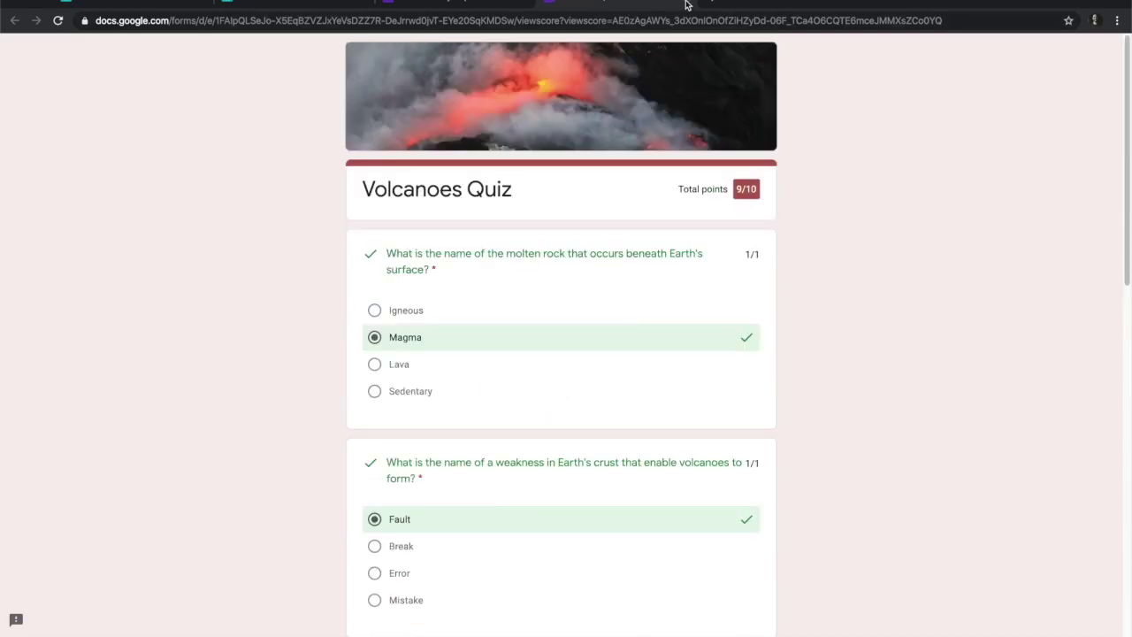
left_click(442, 5)
left_click(524, 6)
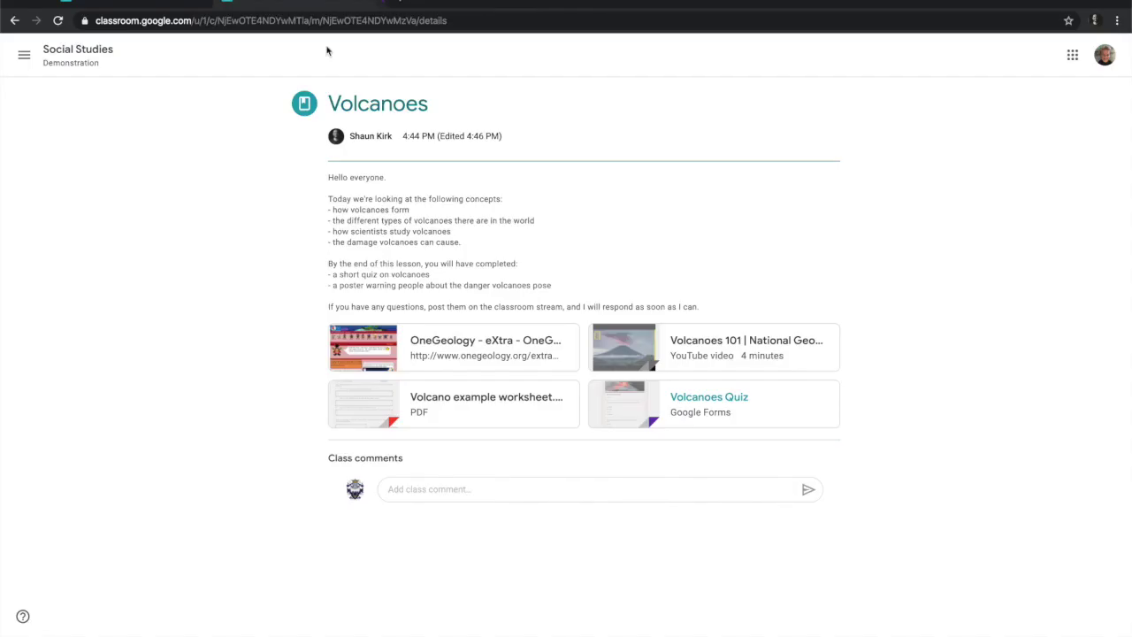
Switch from Social Studies to the Advanced Mathematics class using the class list.
left_click(78, 51)
left_click(24, 55)
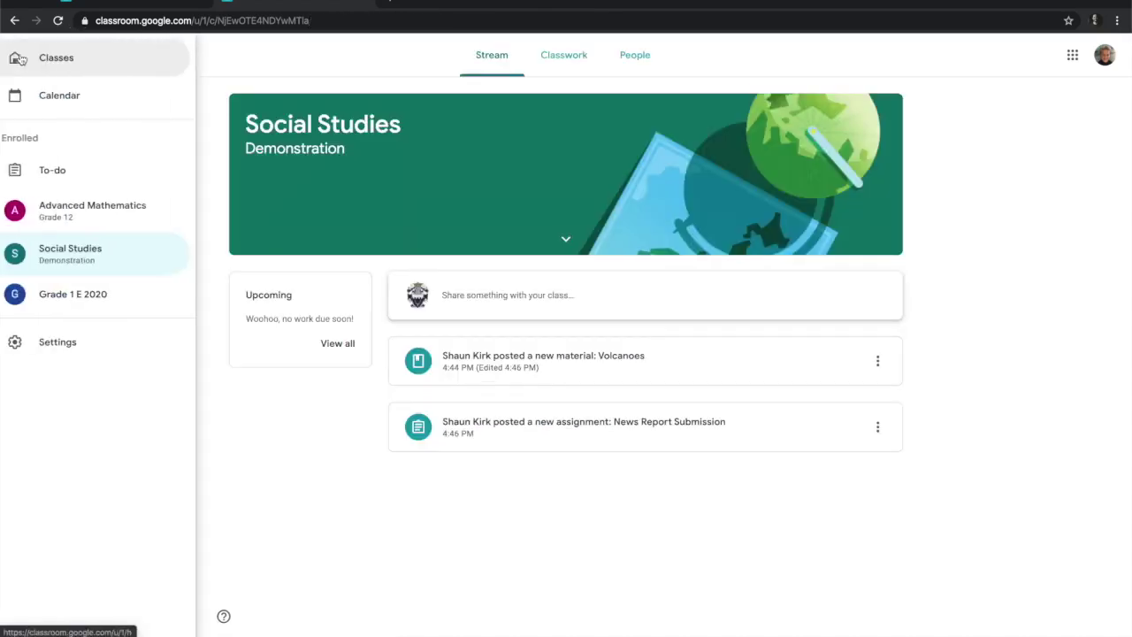
left_click(91, 210)
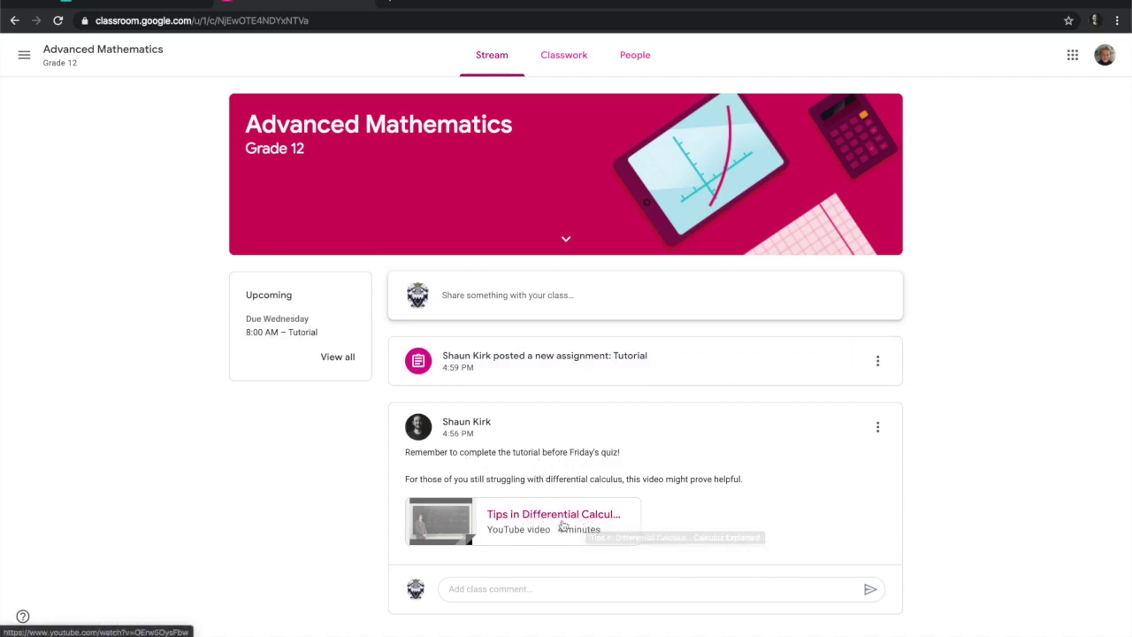
Open the Tutorial assignment (100 points, due Mar 18) and page through derivatives.pdf.
left_click(544, 365)
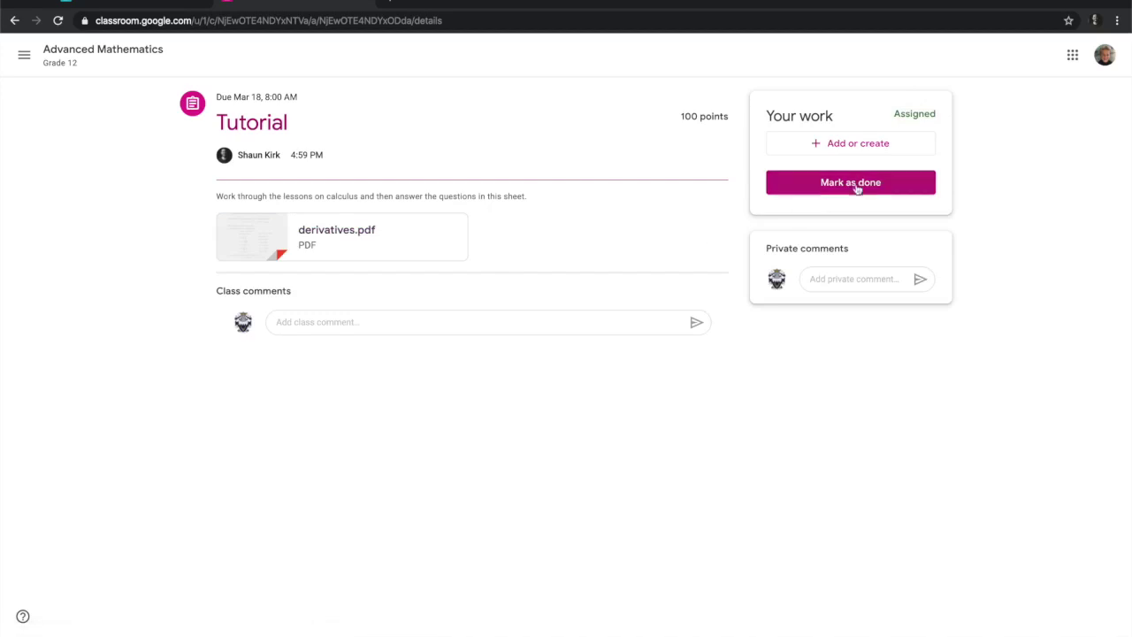
left_click(344, 234)
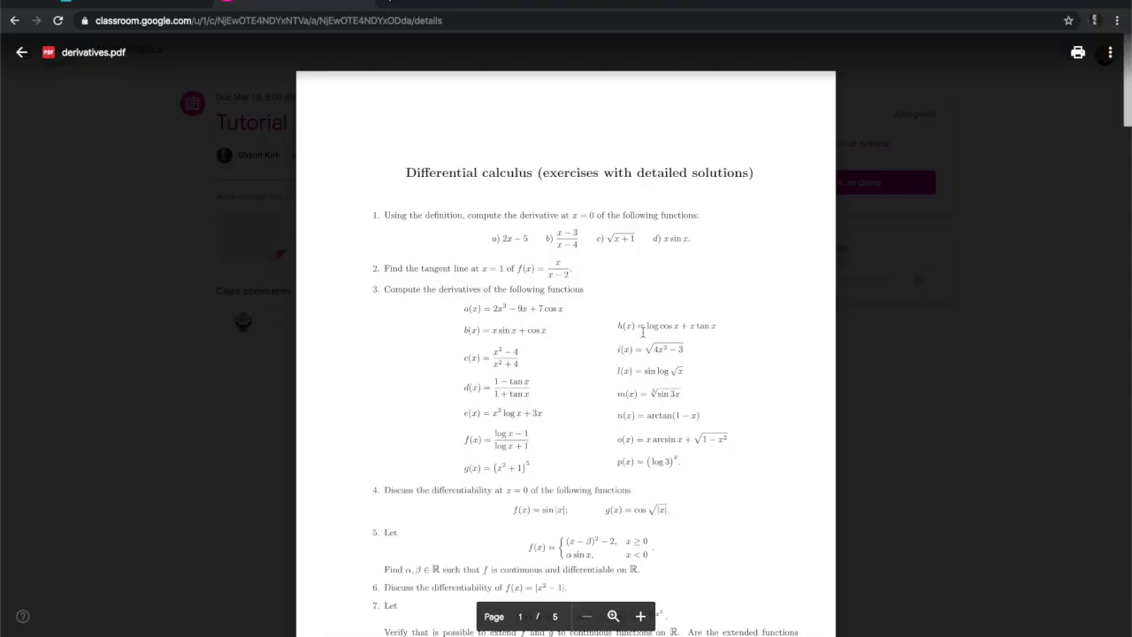
scroll(581, 394, "down", 20)
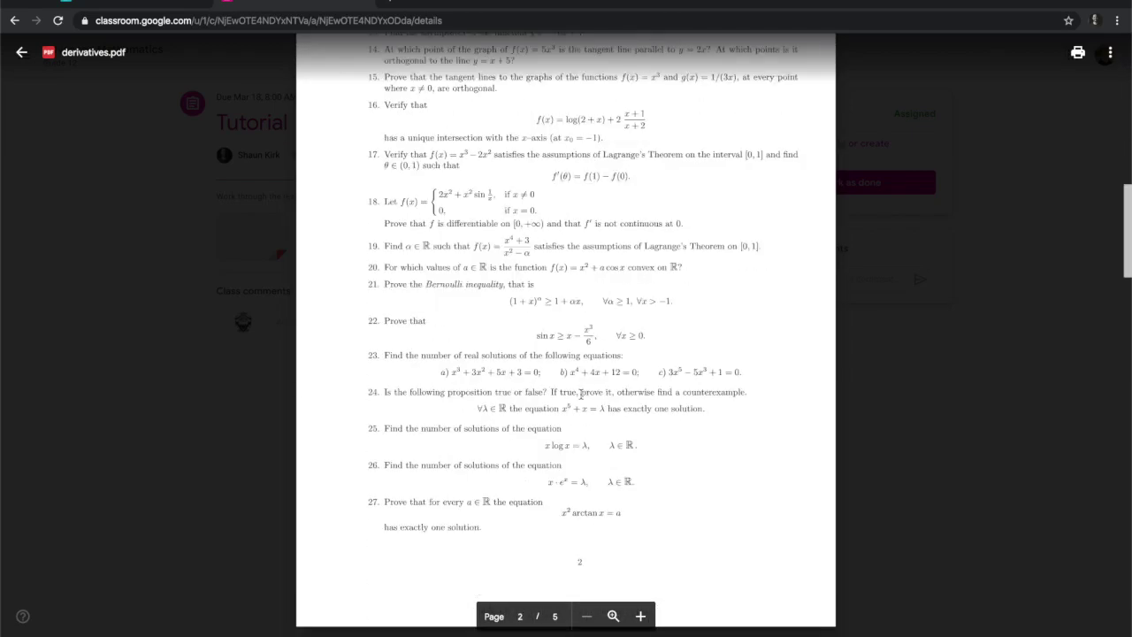
scroll(581, 394, "down", 20)
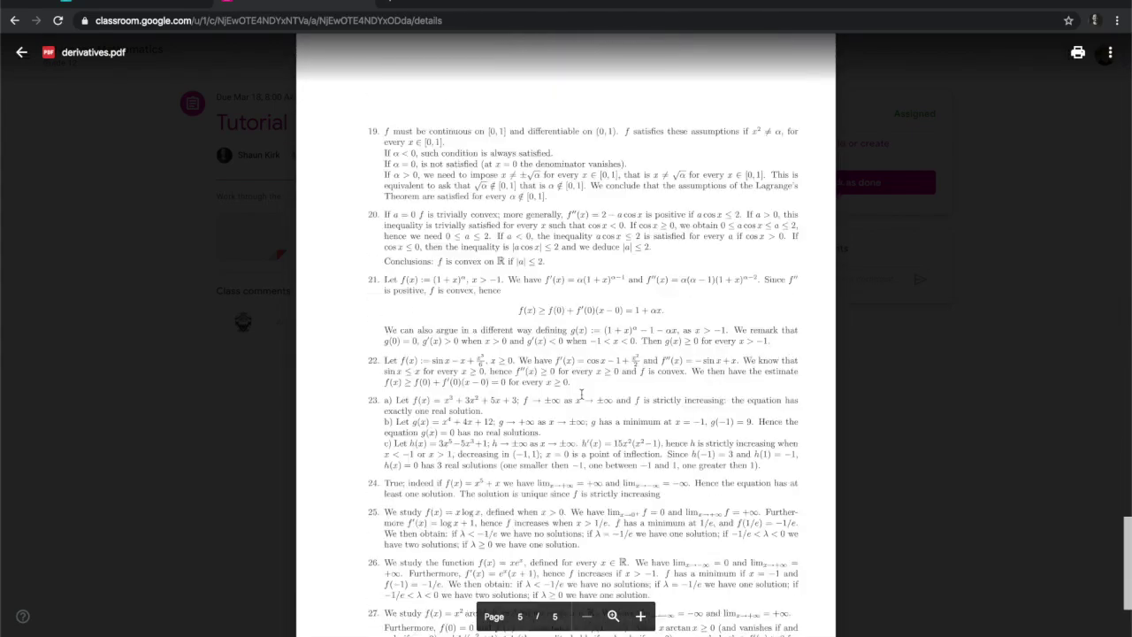
scroll(581, 393, "up", 15)
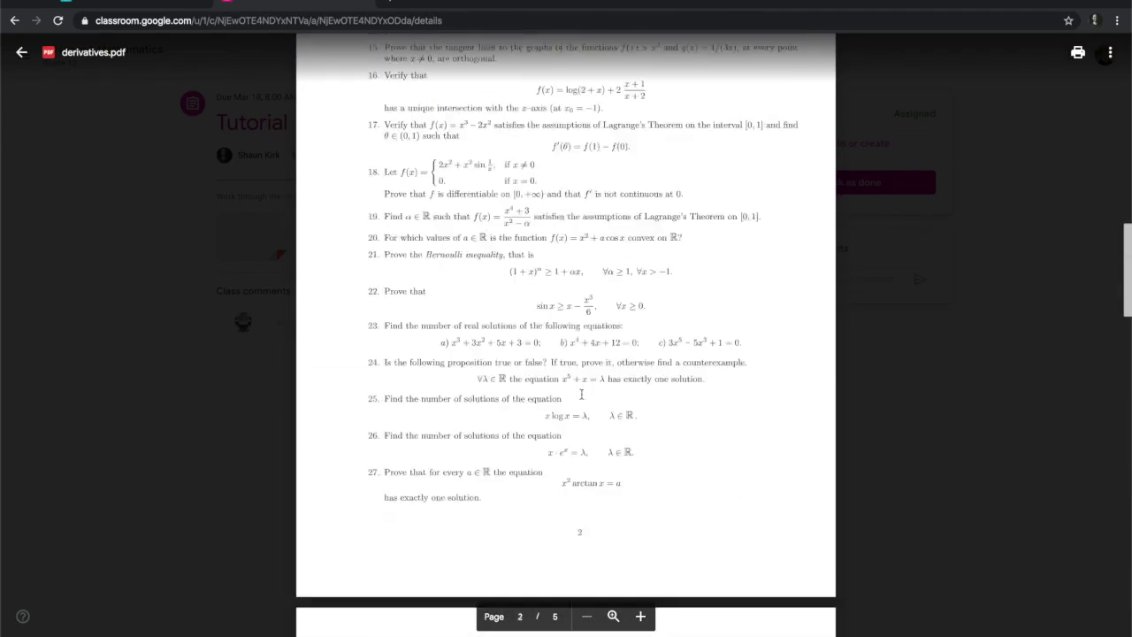
left_click(940, 425)
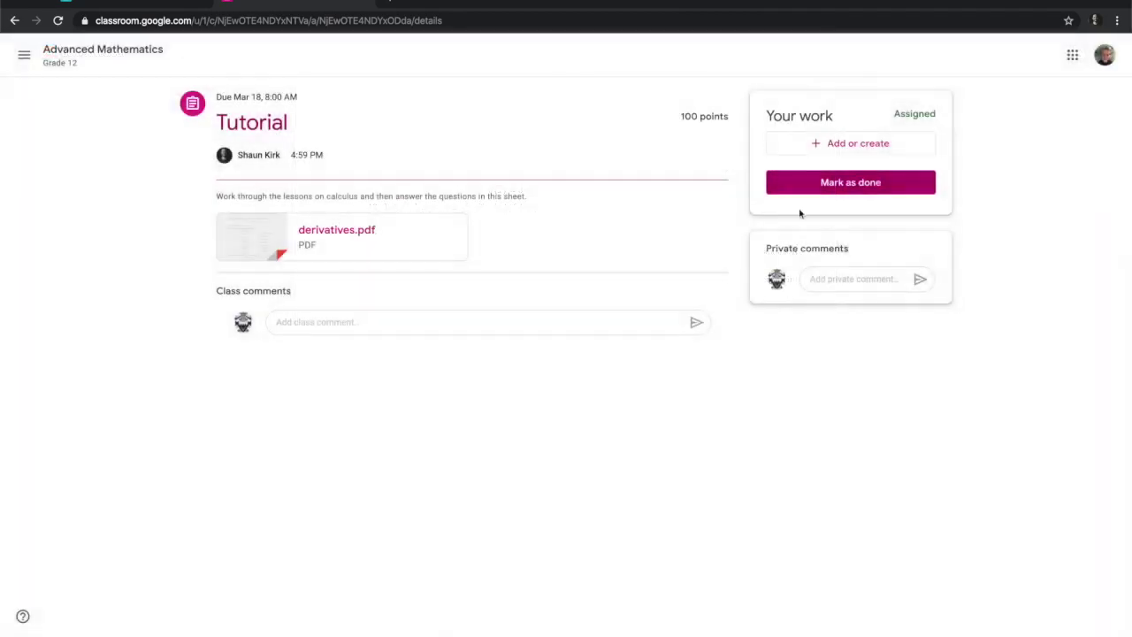
left_click(840, 147)
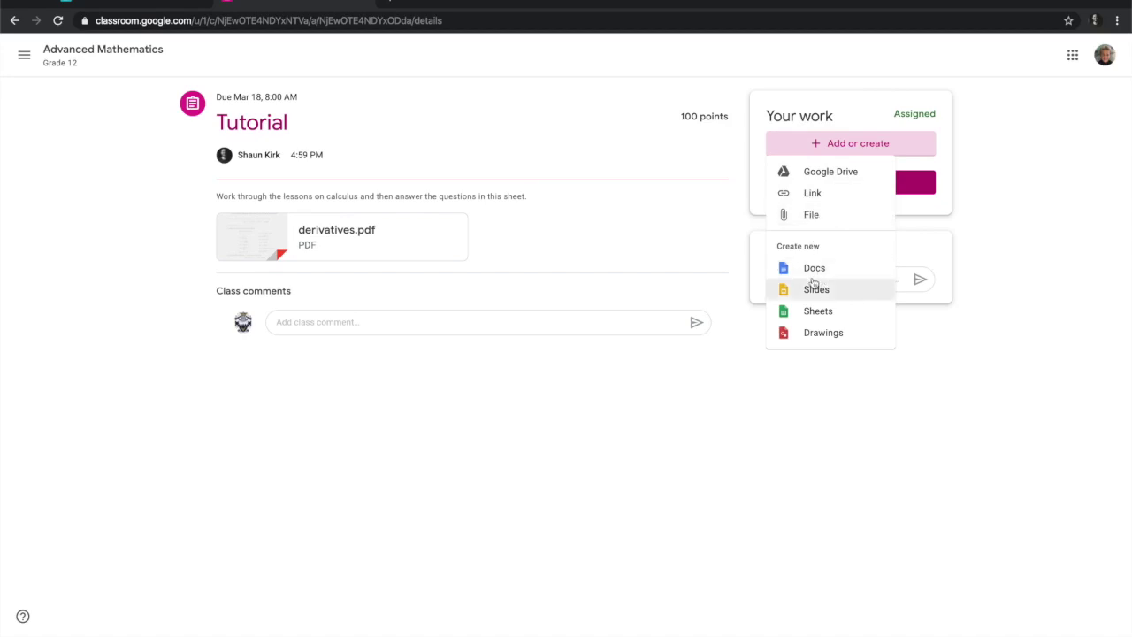
left_click(812, 218)
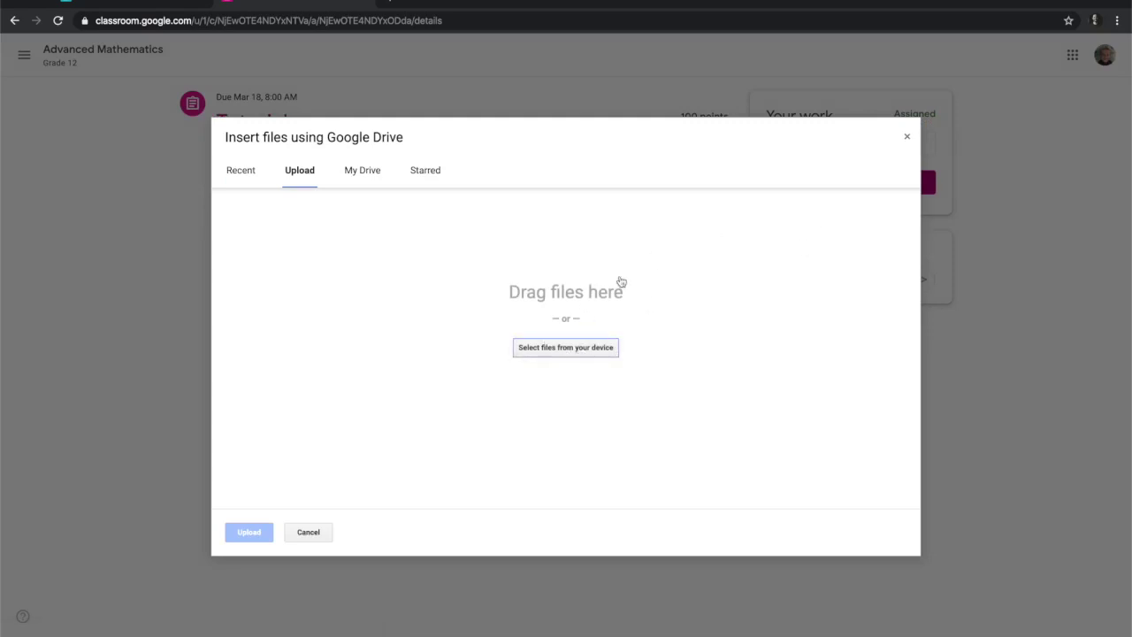
left_click(309, 532)
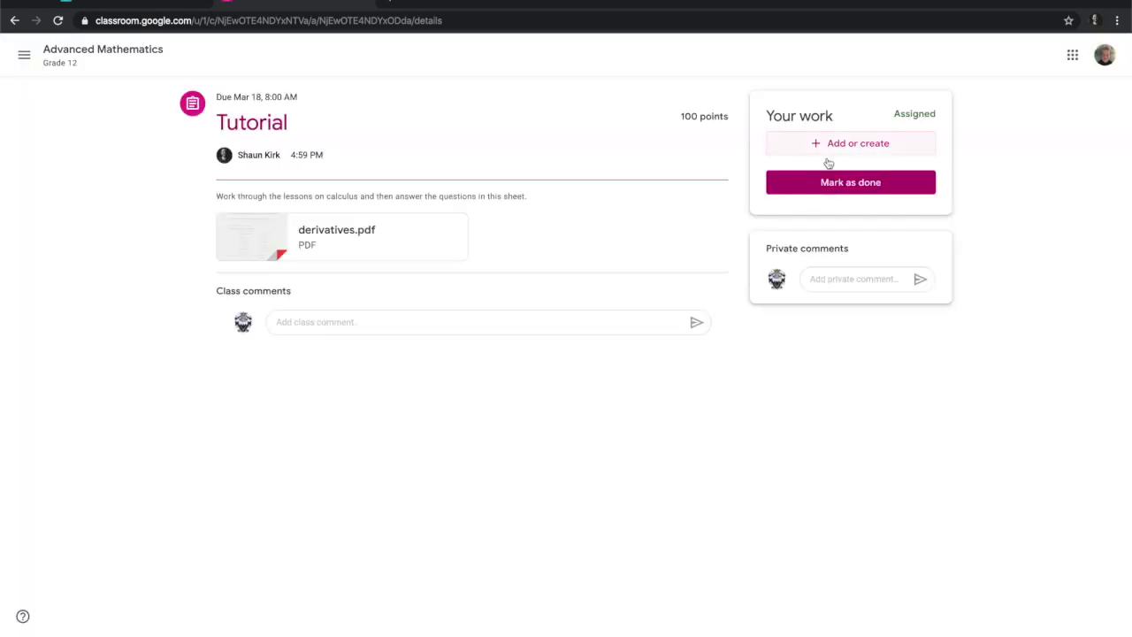
Post a private comment saying the section is tricky and asking for an online meetup session.
left_click(879, 278)
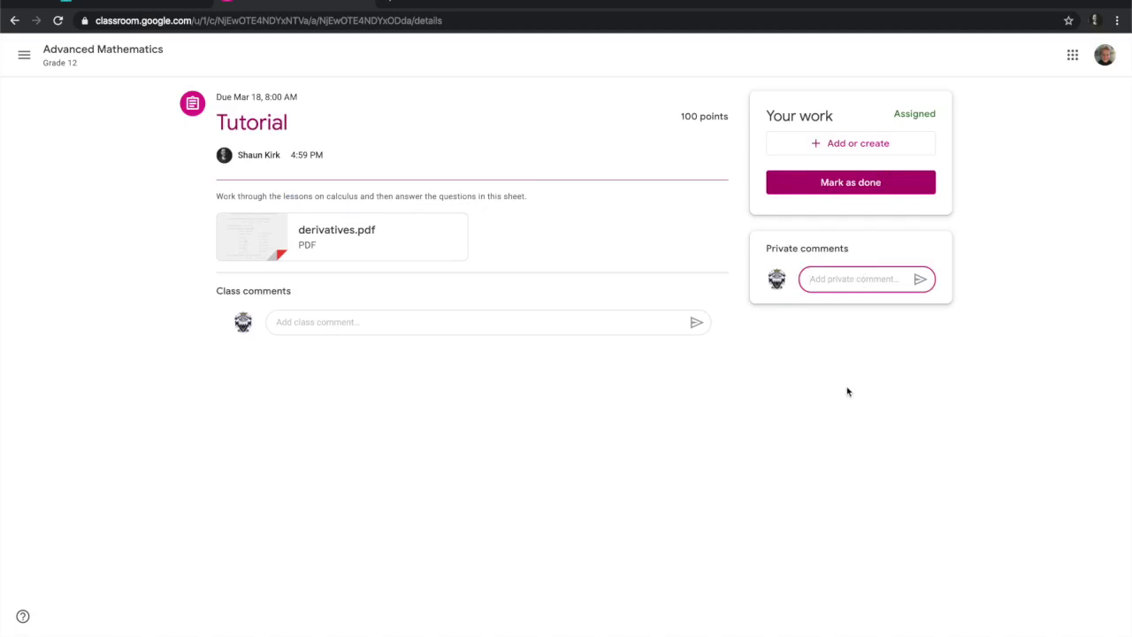
type("Sir, I'm finding this seciton real")
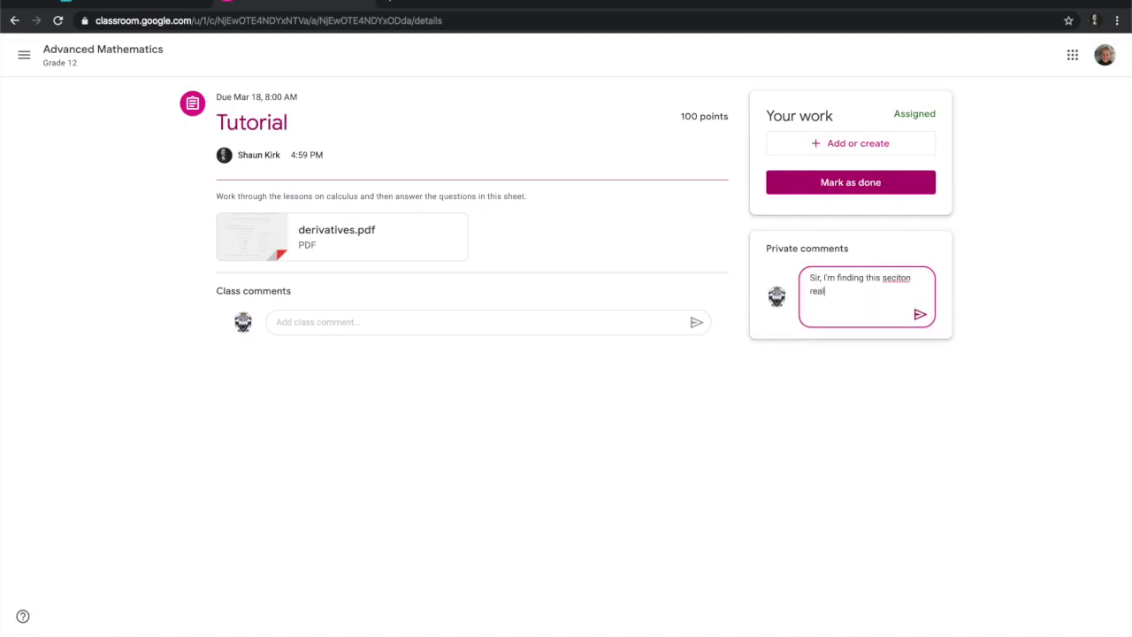
key("BackSpace")
key("BackSpace")
key("BackSpace")
key("BackSpace")
key("BackSpace")
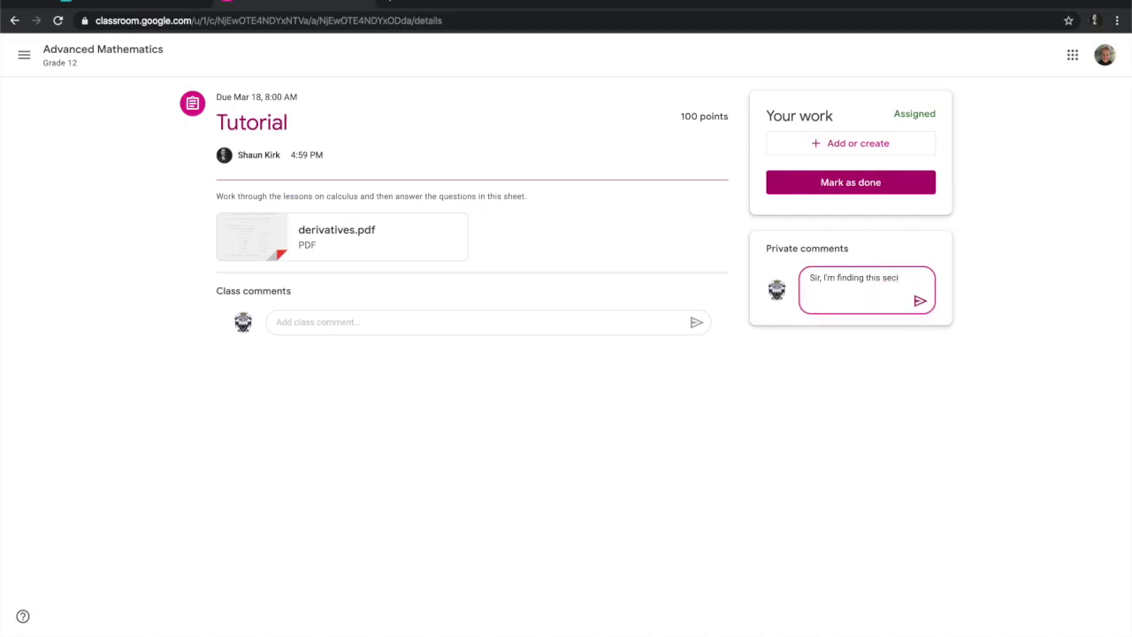
type("ally tricky to do")
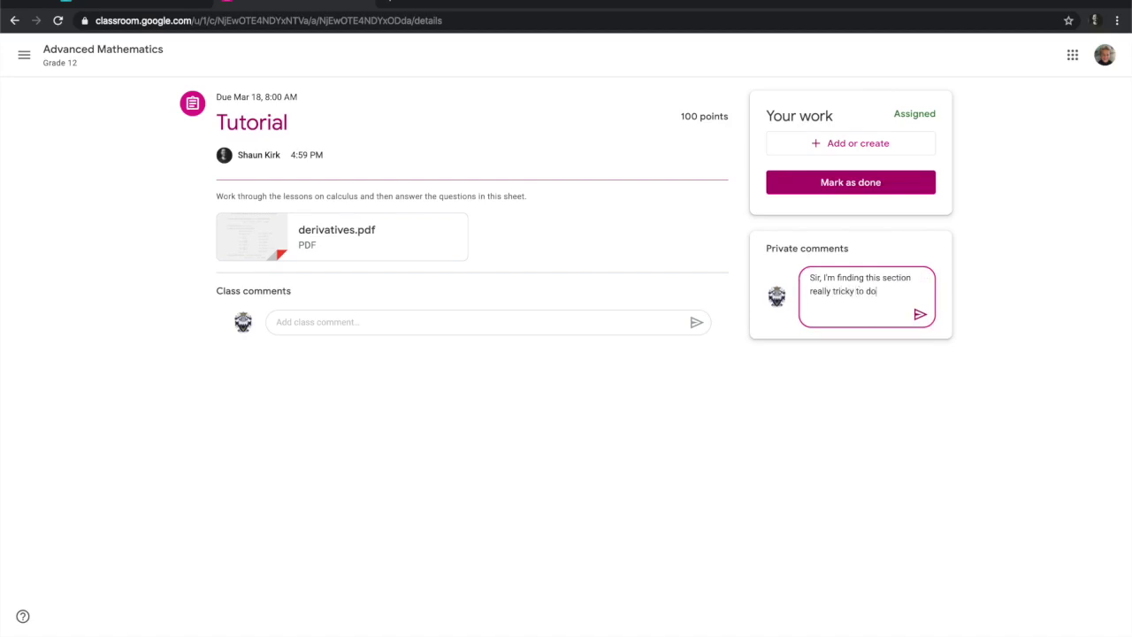
type(". Please can I organise to ha")
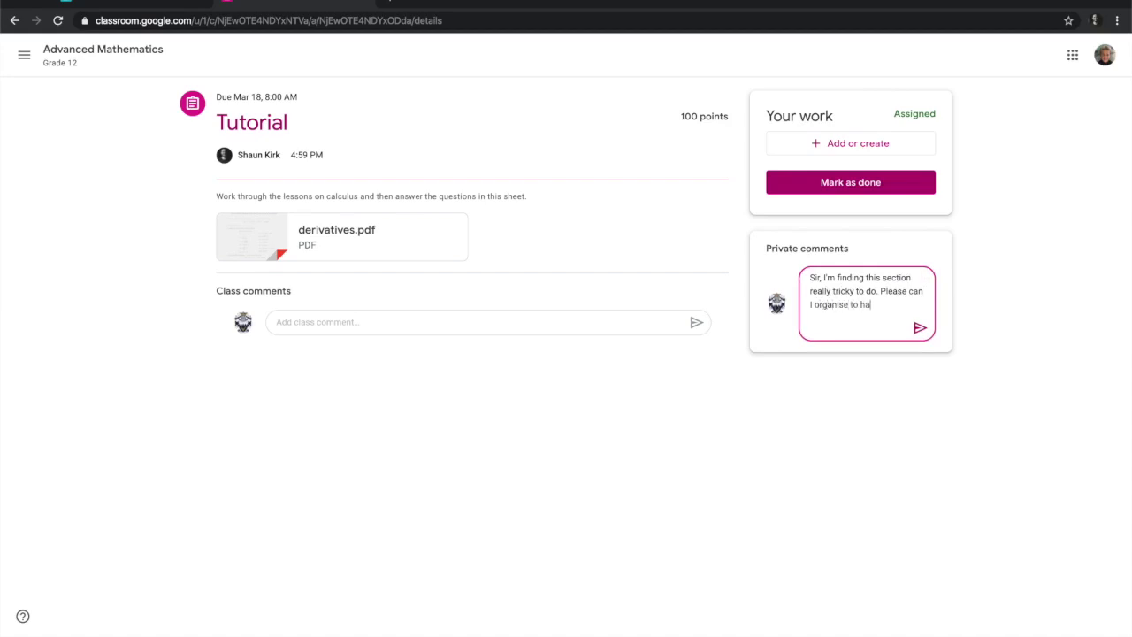
type("e meetup session?")
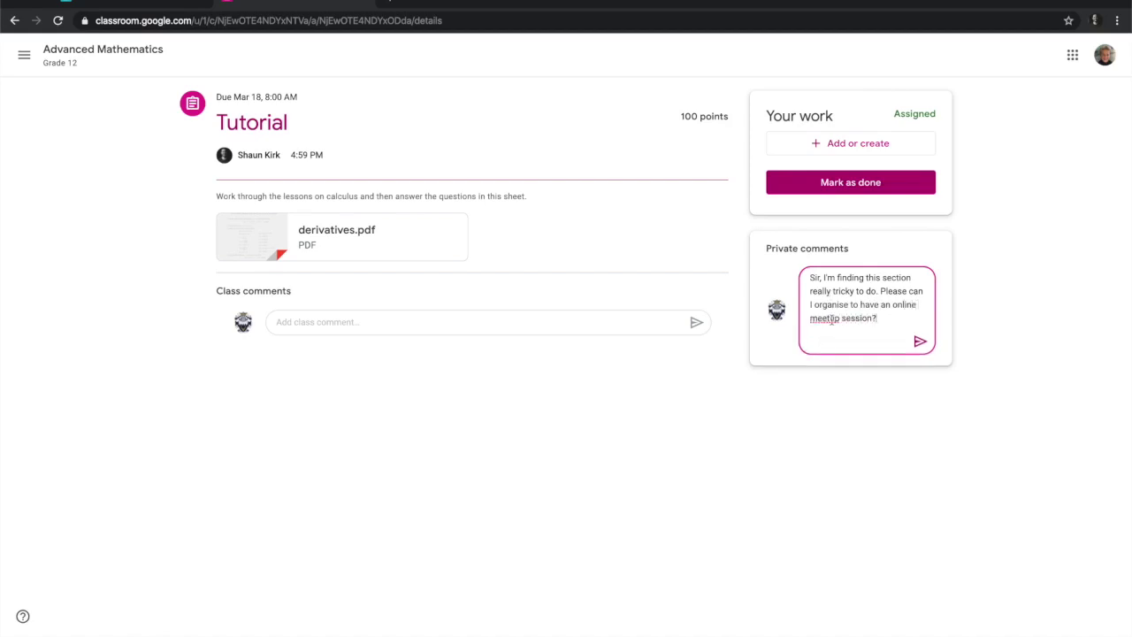
left_click(920, 342)
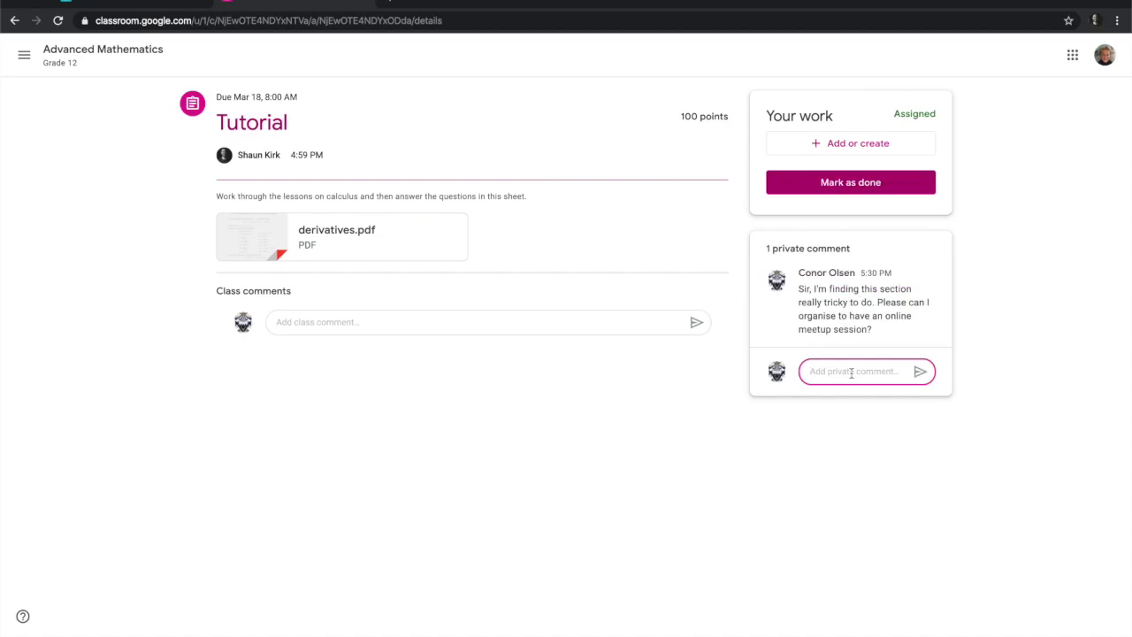
In the teacher's window, open the student's Tutorial work in Advanced Mathematics.
left_click(153, 2)
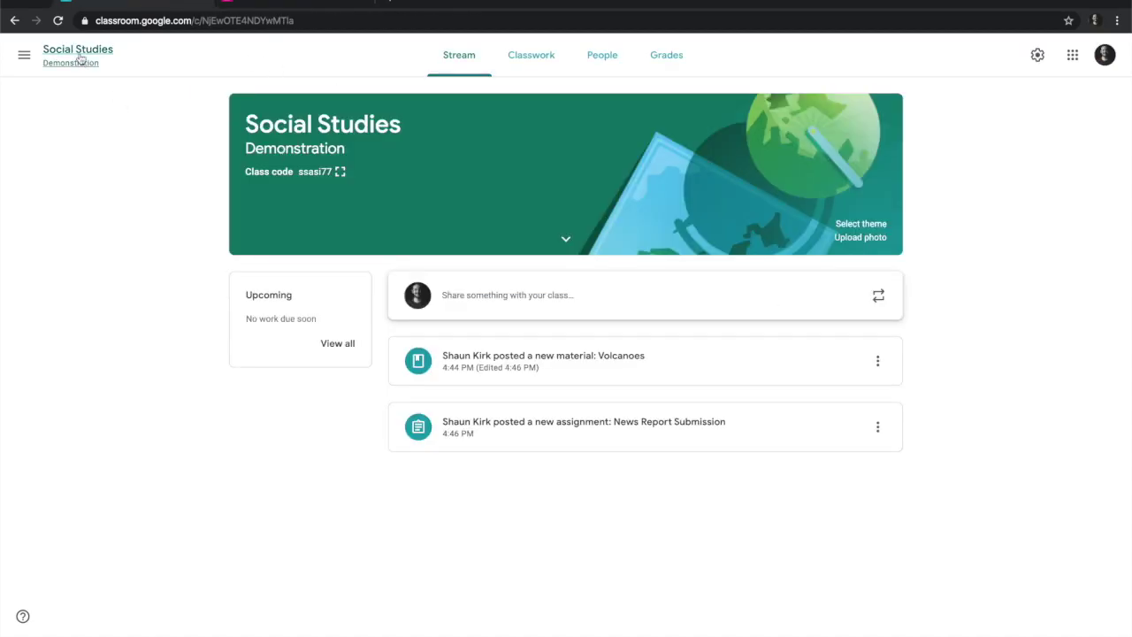
left_click(24, 55)
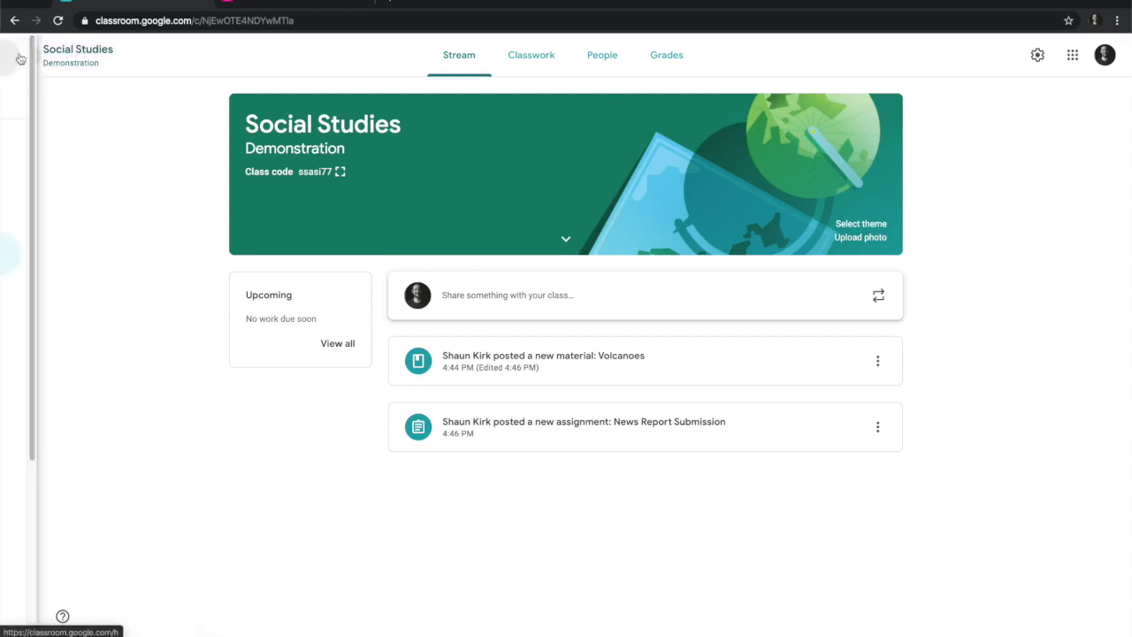
left_click(116, 211)
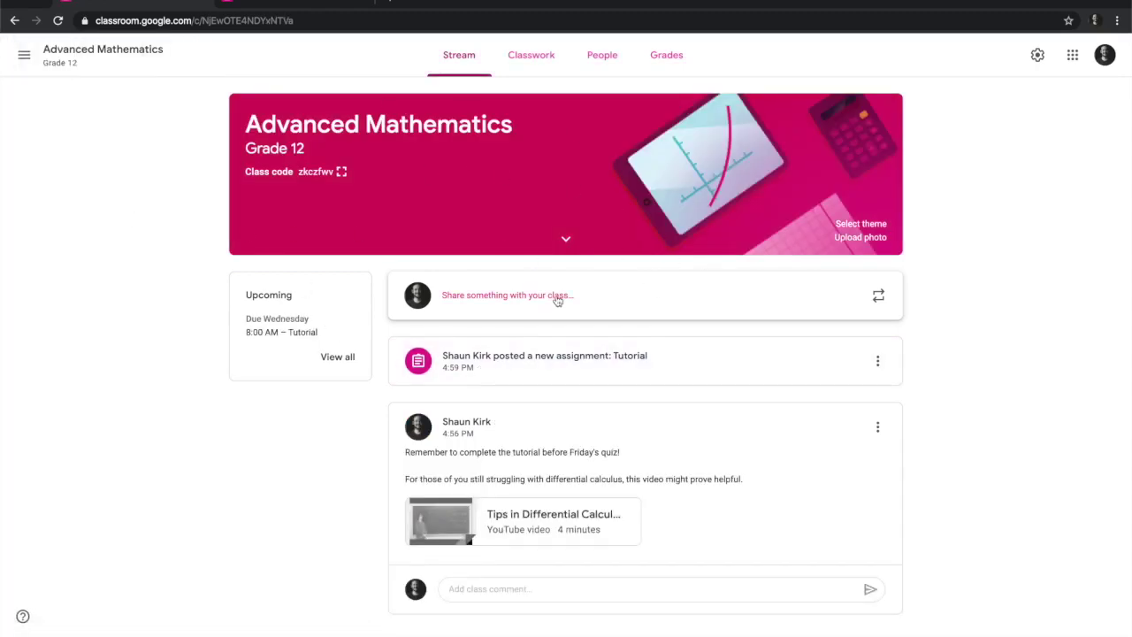
left_click(694, 371)
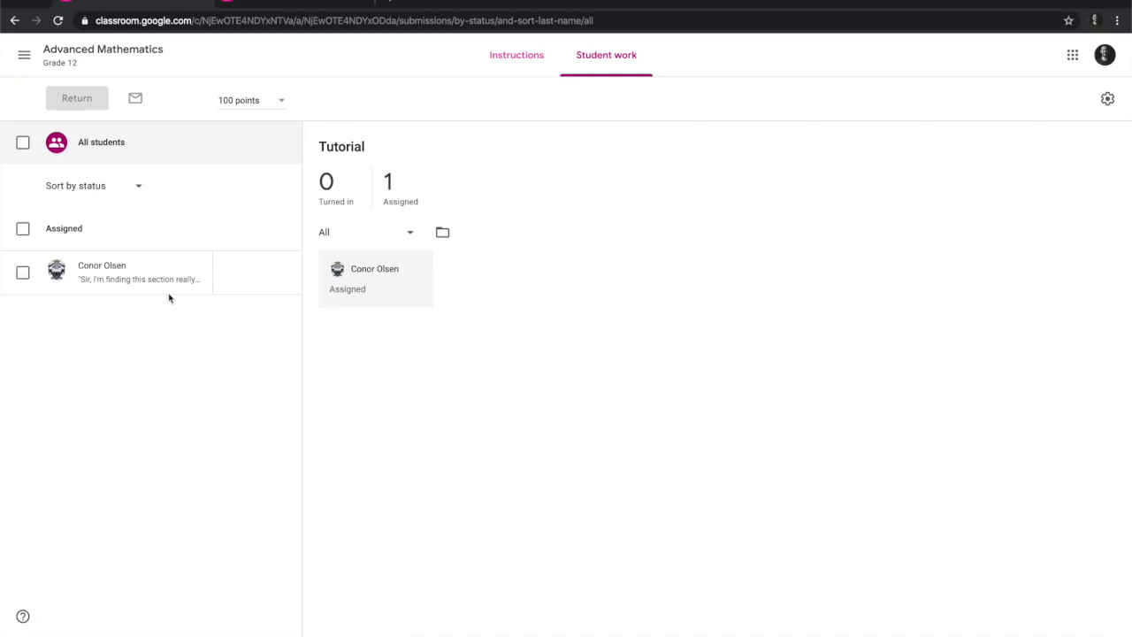
left_click(137, 284)
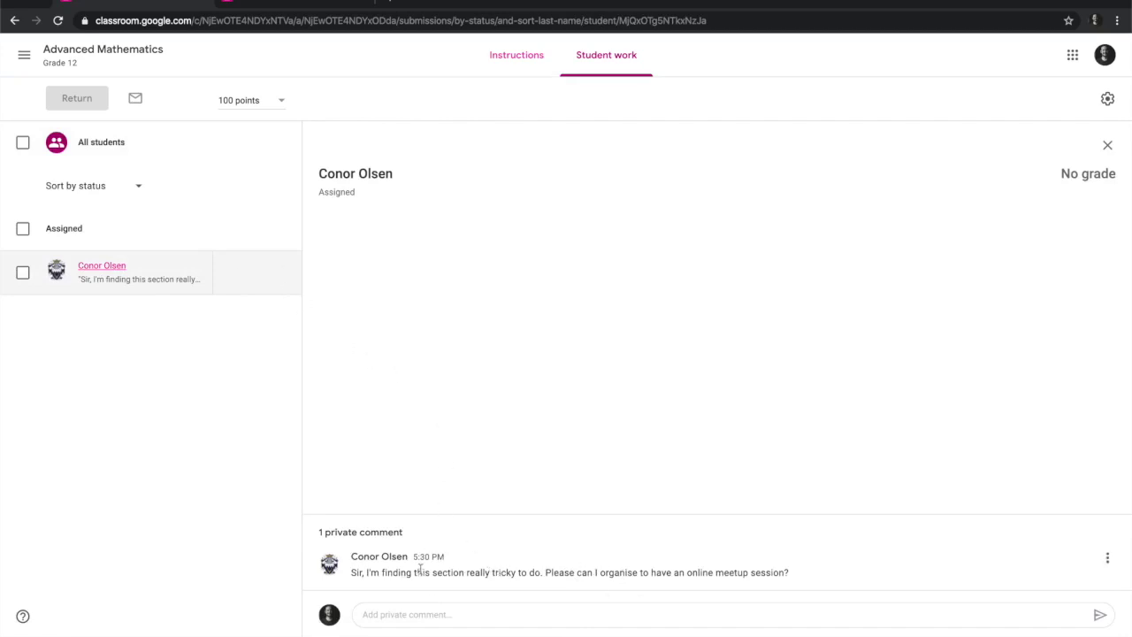
Reply privately offering to meet Monday during Lesson 3, with the meeting link to follow.
left_click(502, 612)
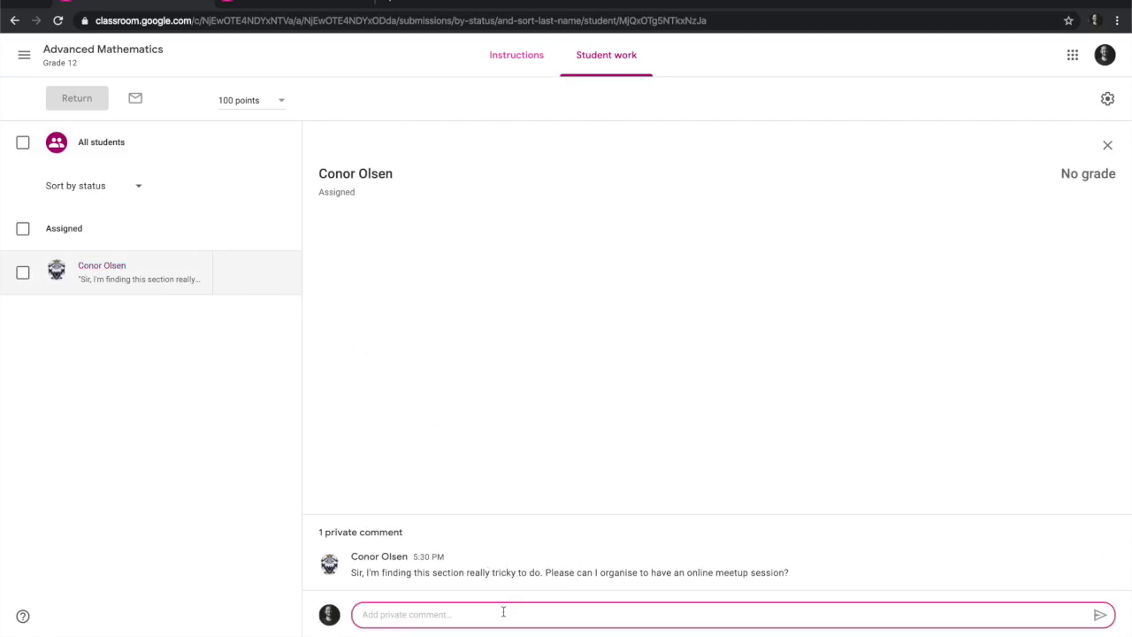
type("Sure, let's meet on Monday during Lesson 3. Does that work for you")
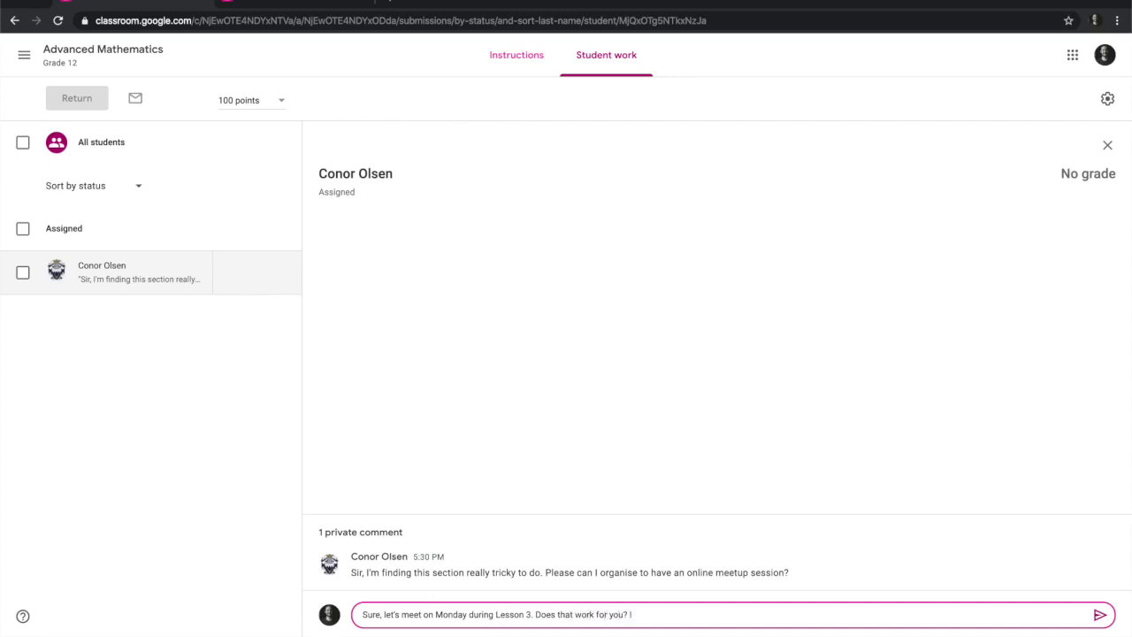
type("? I'll send the meeting link after you con")
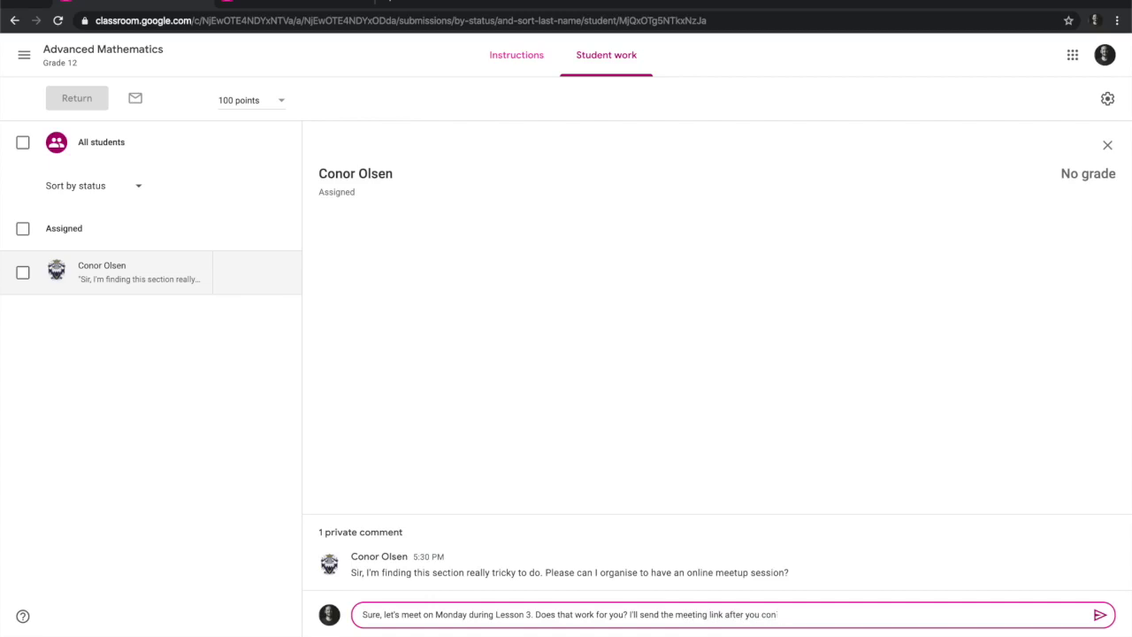
type("ifirm.")
left_click(1100, 615)
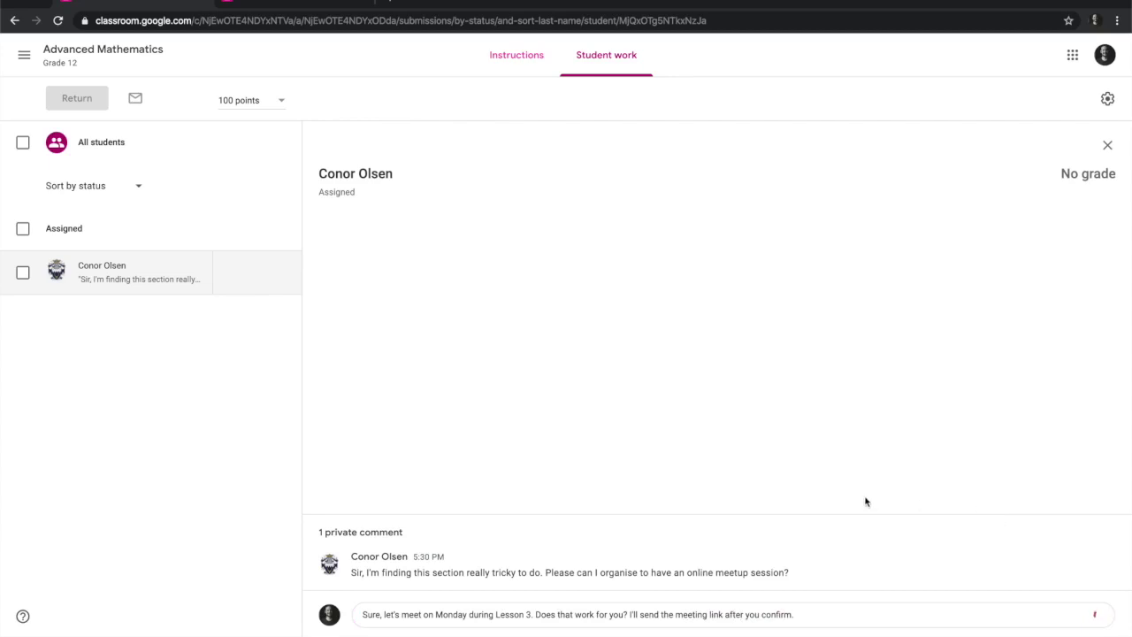
left_click(328, 8)
Reload the student's Tutorial and confirm the meeting with the reply 'Yes. Thanks so much.'.
left_click(637, 427)
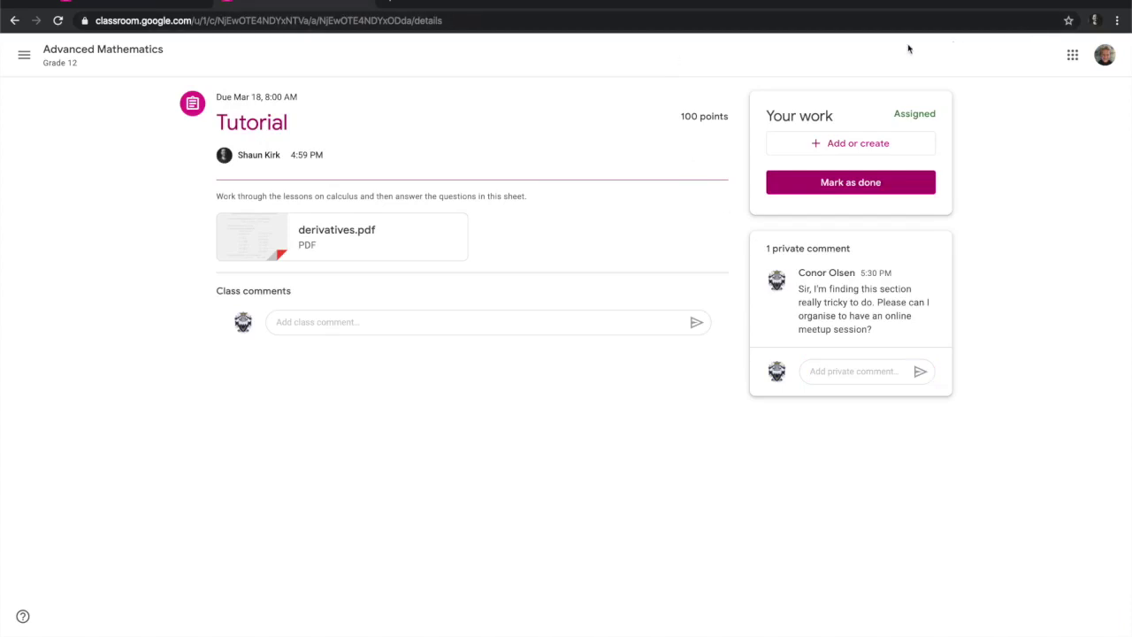
left_click(57, 19)
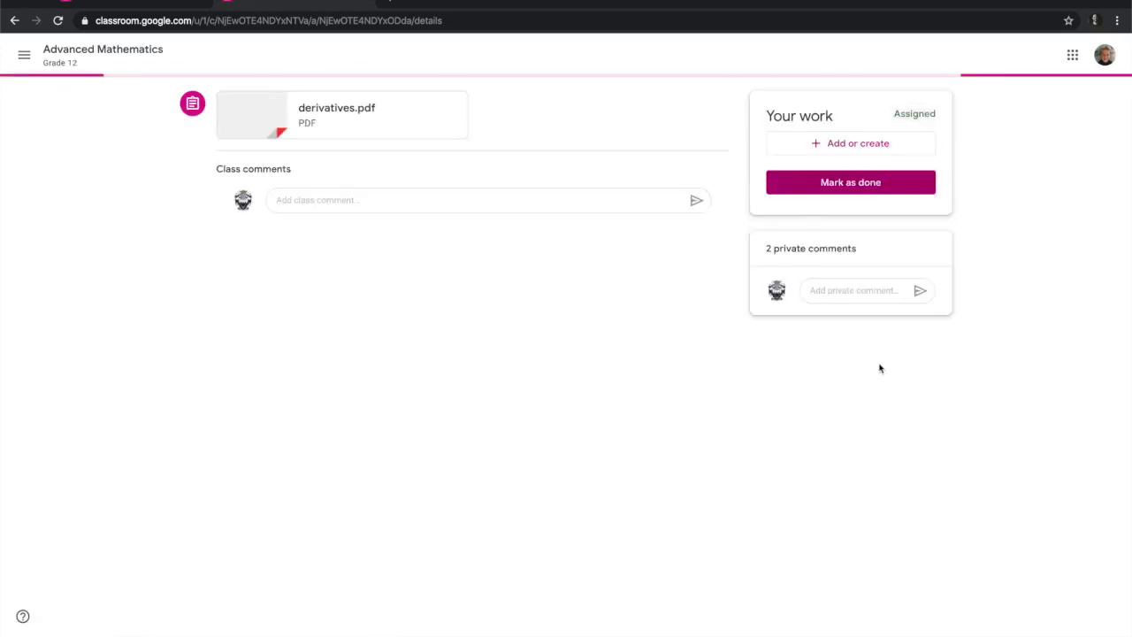
left_click(849, 455)
type("Yes")
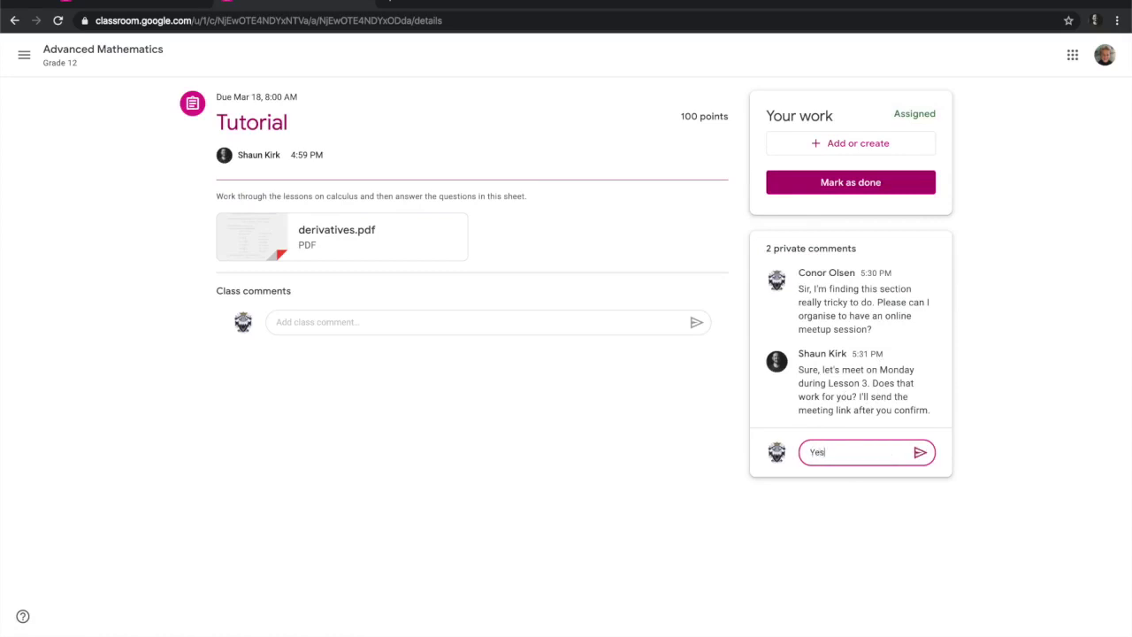
type(". THanks")
key("BackSpace")
key("BackSpace")
key("BackSpace")
type("anks so much")
left_click(919, 451)
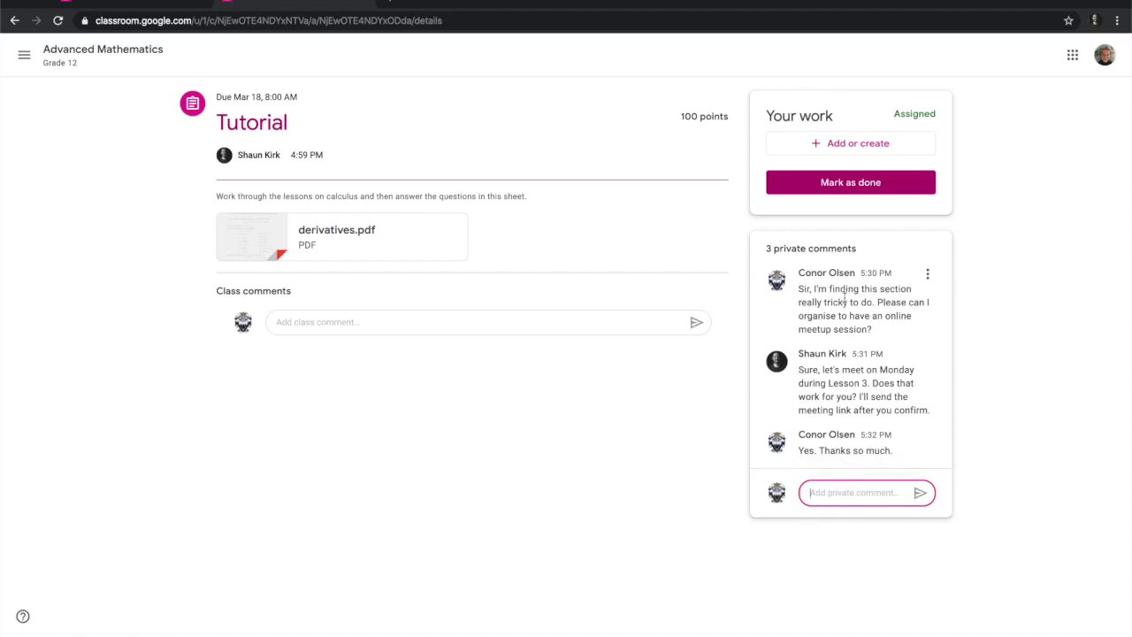
left_click(146, 6)
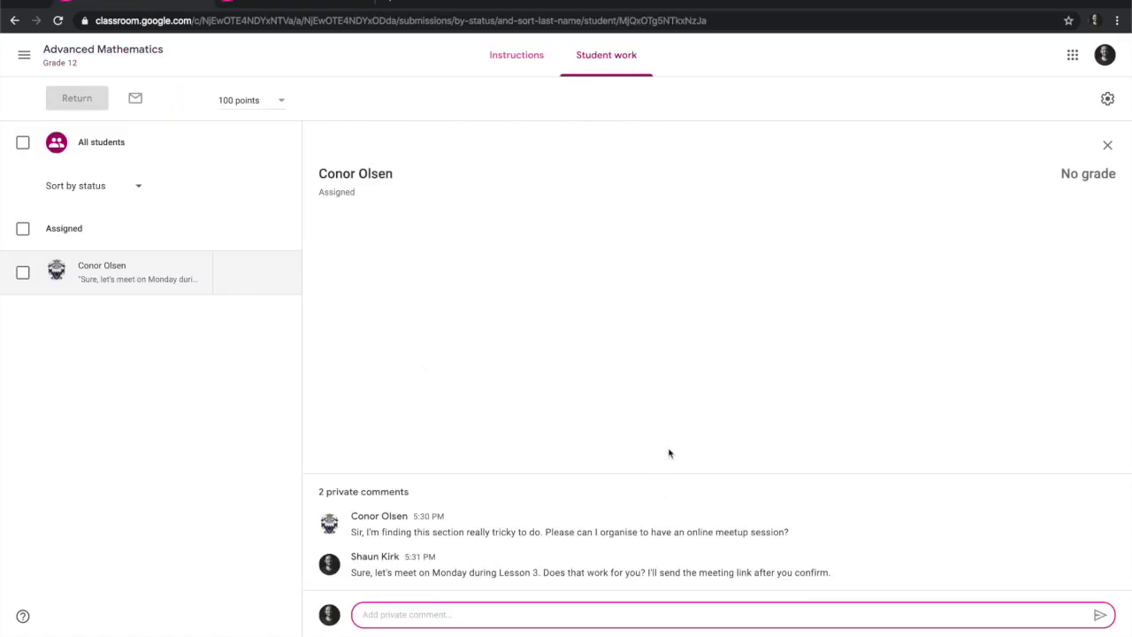
Deselect the private comment box so the student's confirmation shows in the Tutorial thread.
left_click(815, 421)
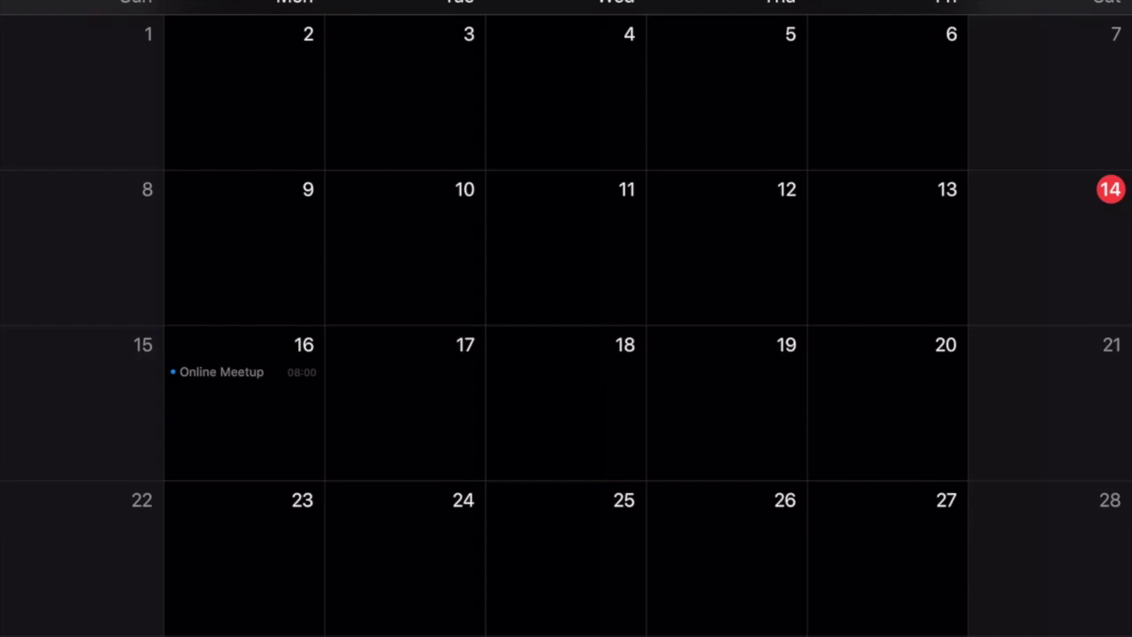
Open the Online Meetup event on 16 March and join its meet.google.com link from Notes.
left_click(221, 371)
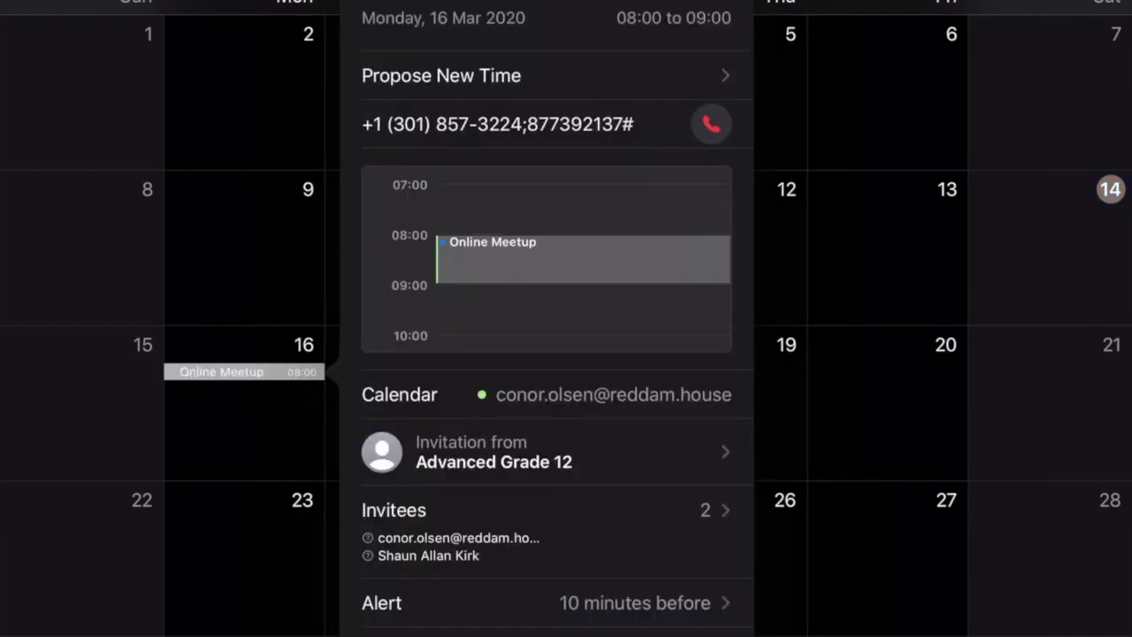
scroll(545, 354, "down", 5)
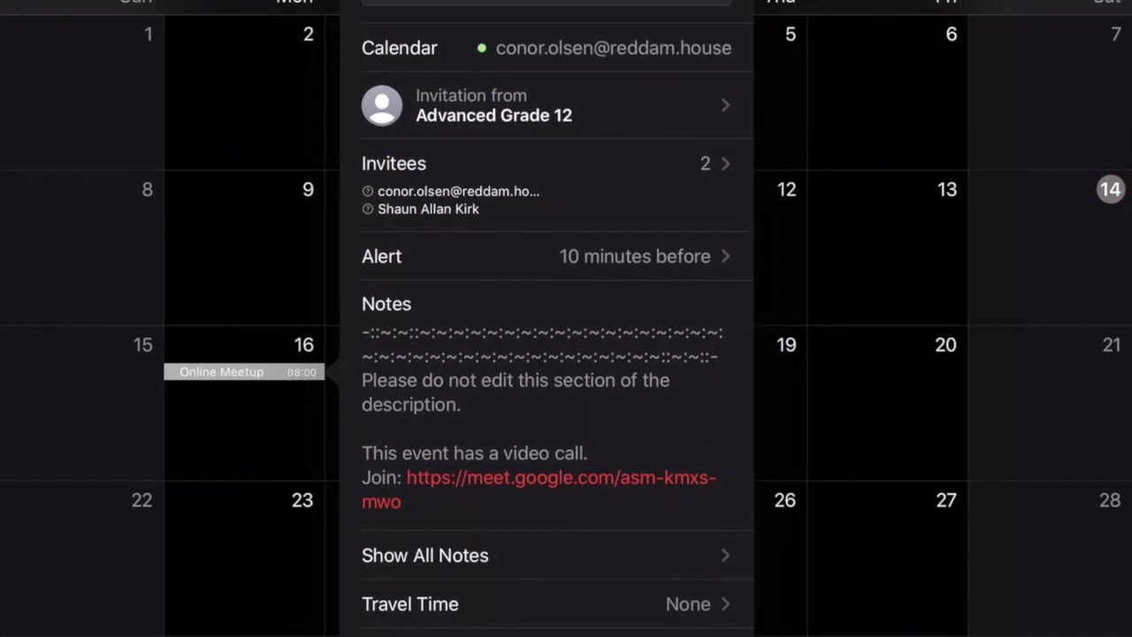
left_click(548, 478)
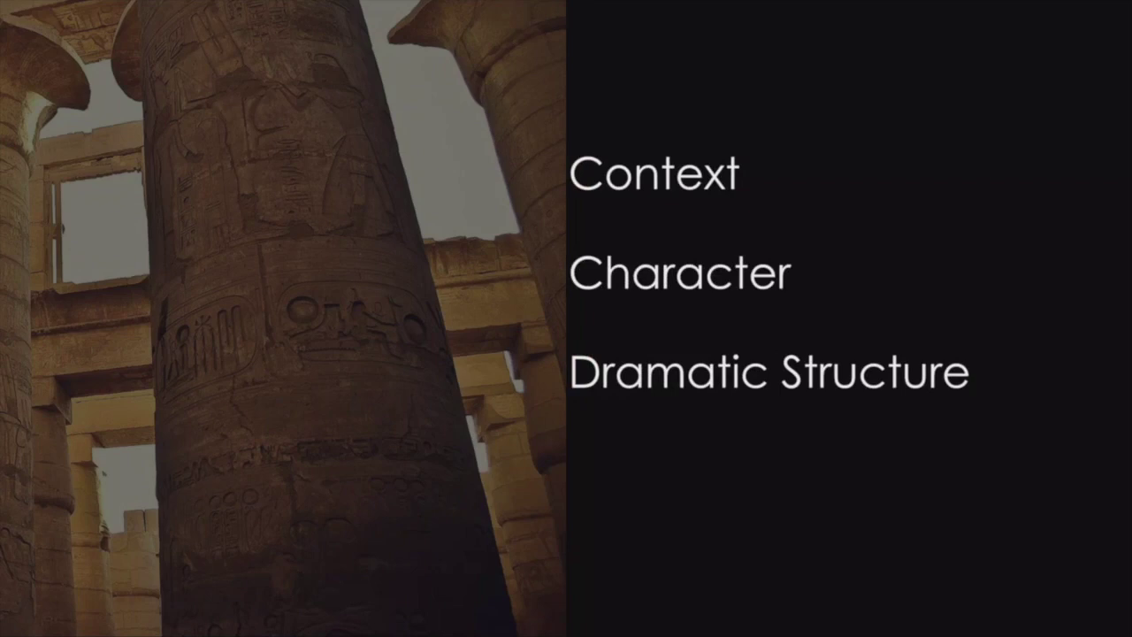
Back in Classroom, open the Advanced Mathematics class calendar from Classwork in Google Calendar.
key("super+Tab")
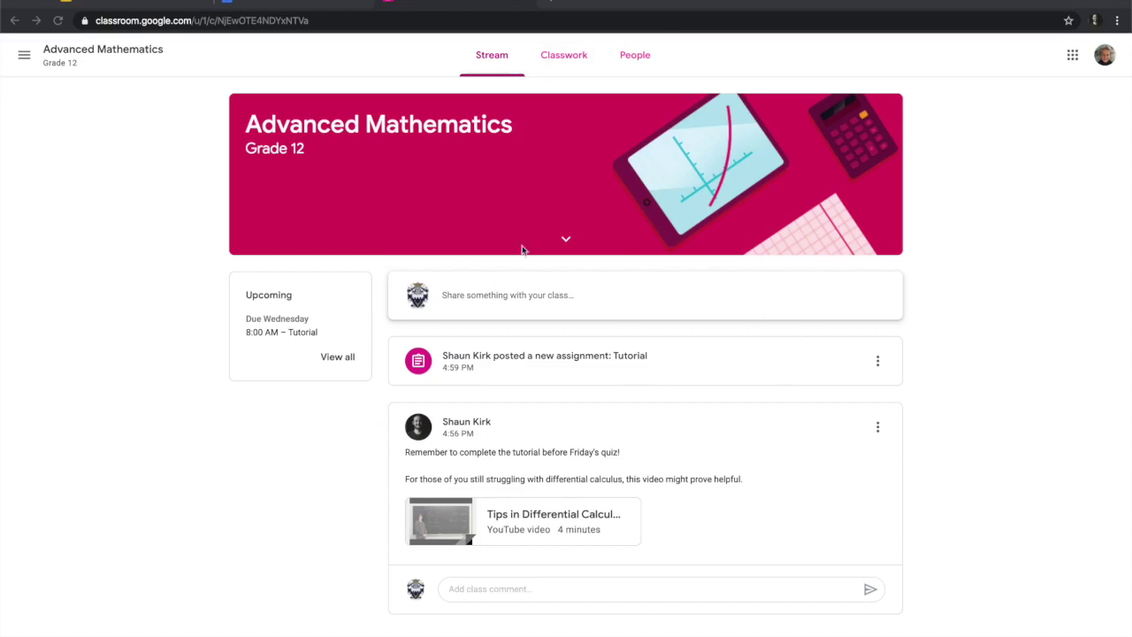
left_click(565, 55)
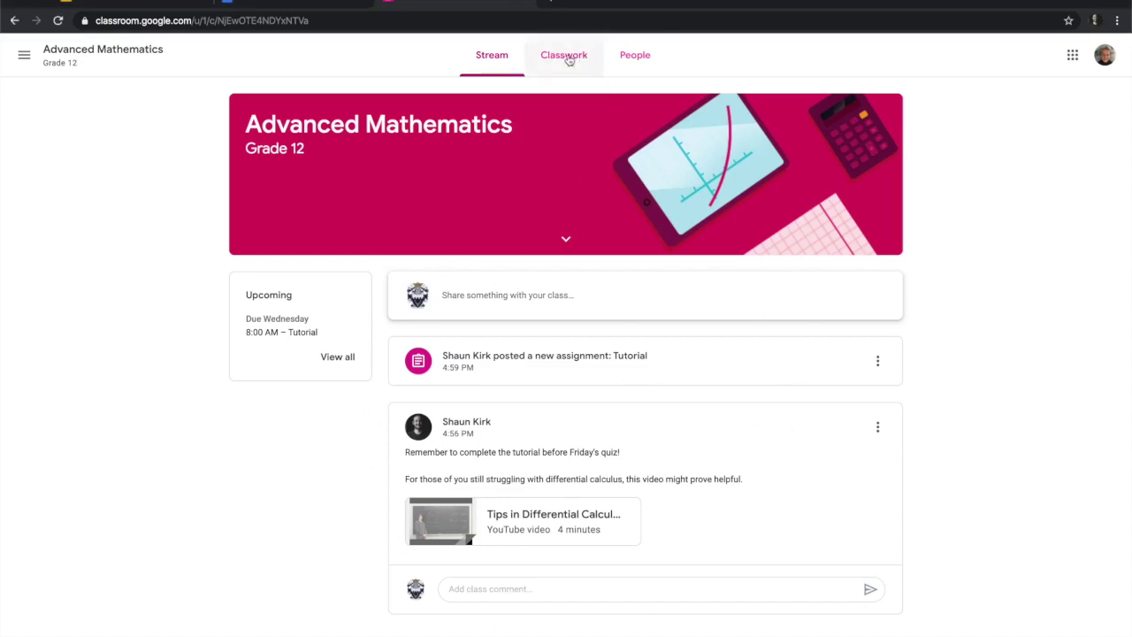
left_click(665, 100)
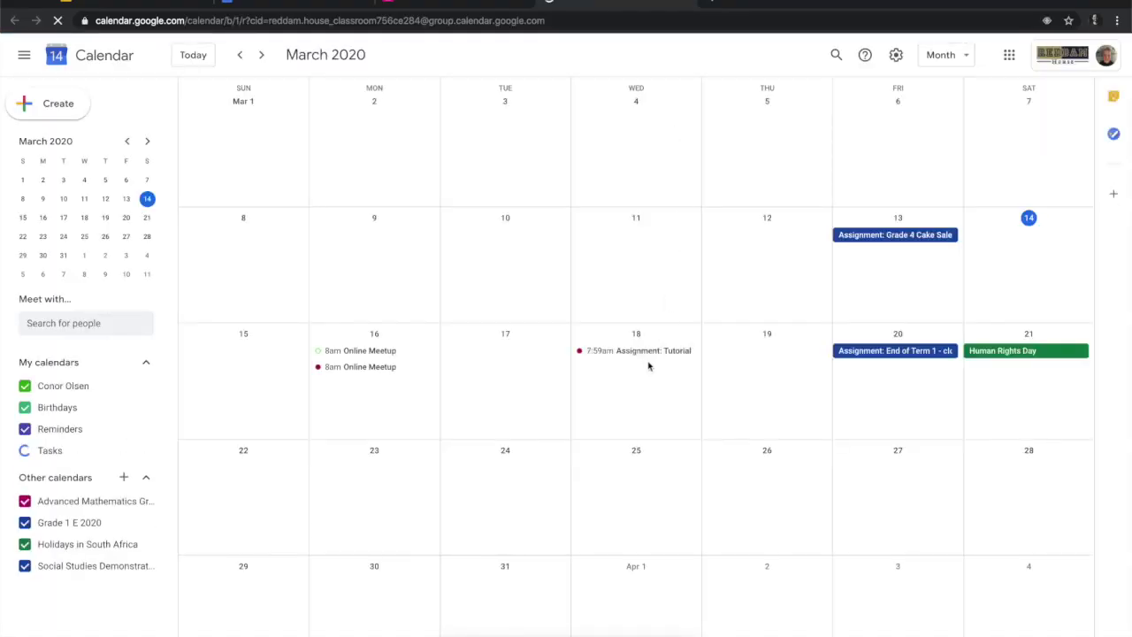
Join the Hangouts Meet call for the 8am Online Meetup on March 16.
left_click(362, 372)
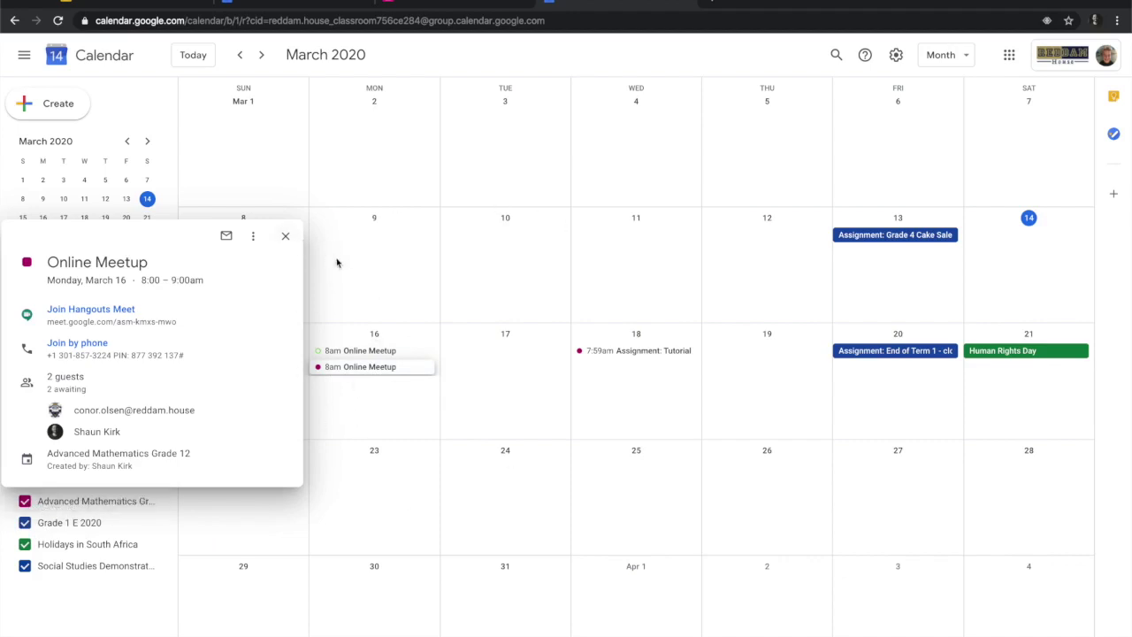
left_click(361, 280)
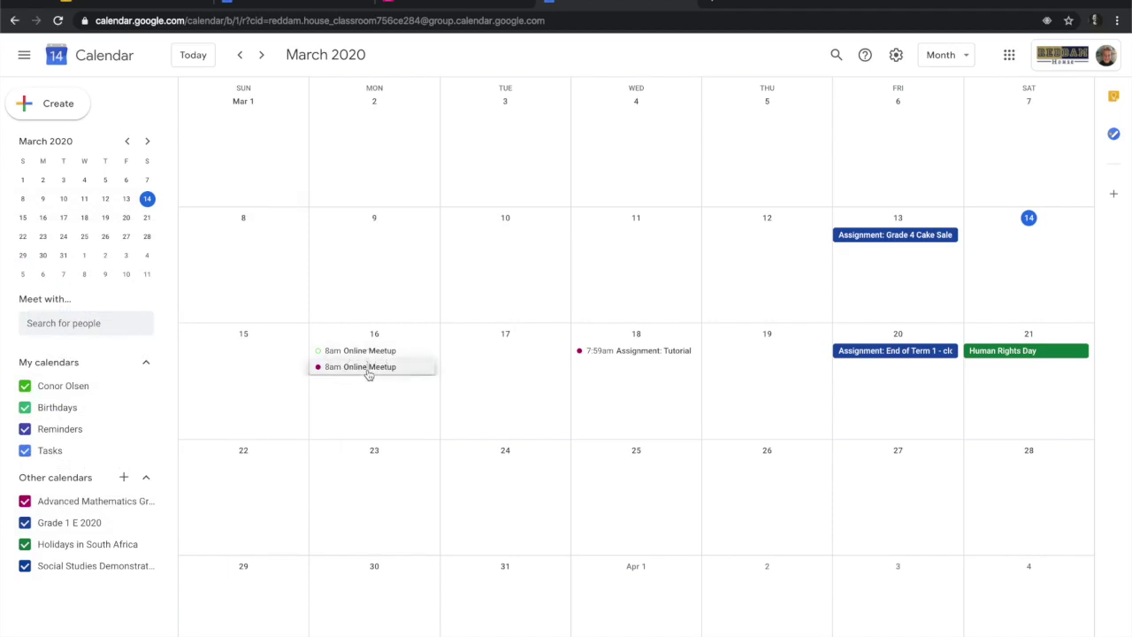
left_click(369, 370)
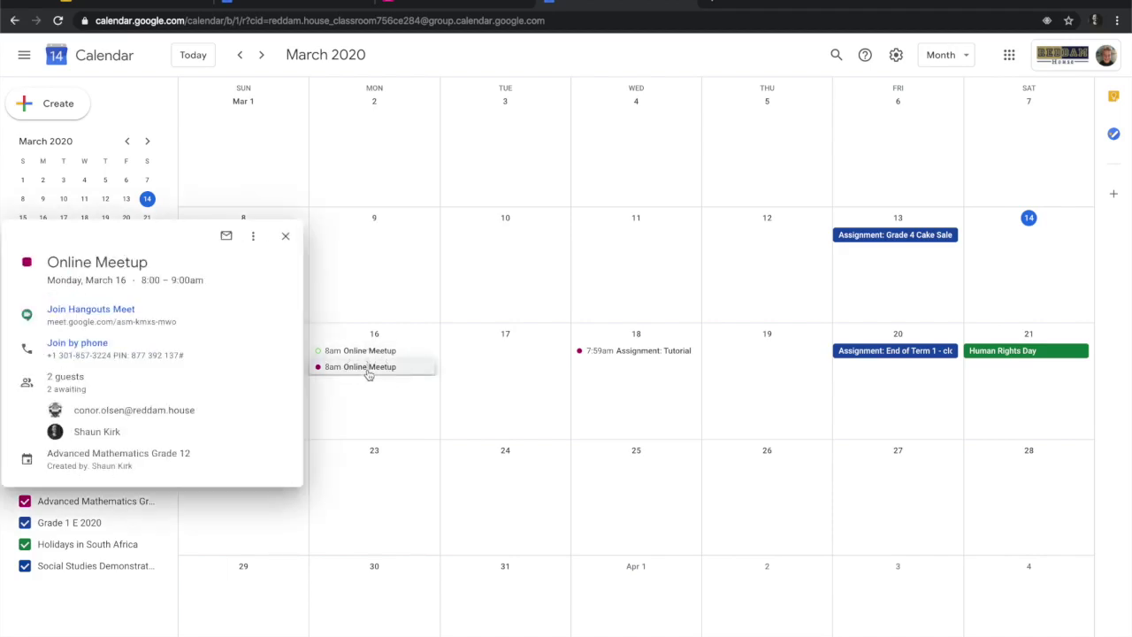
left_click(112, 314)
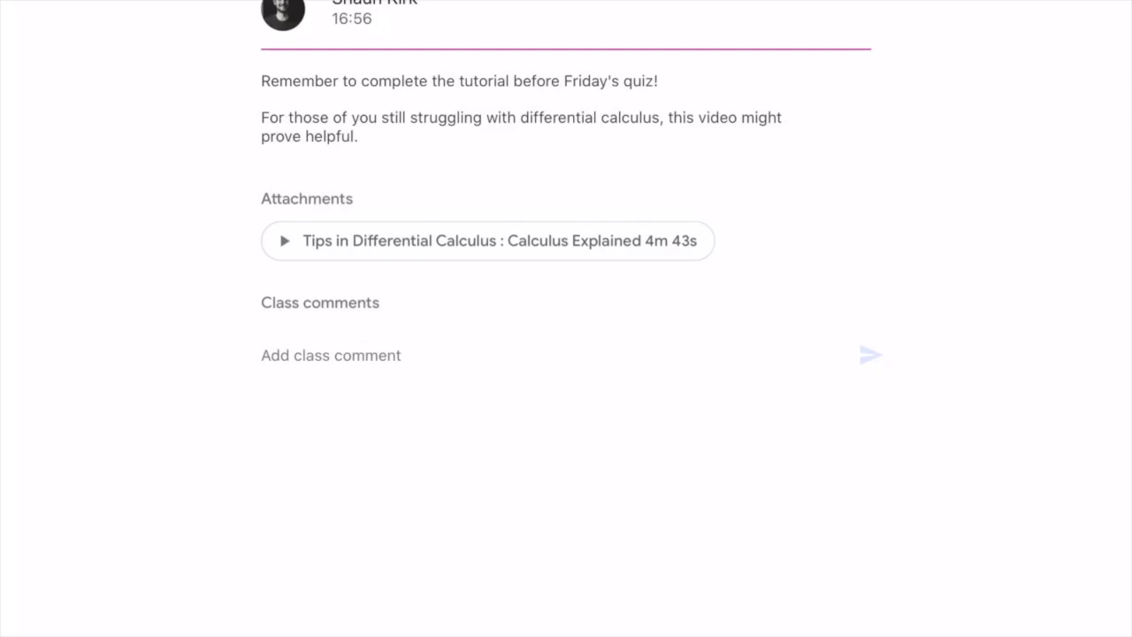
Play the Tips in Differential Calculus video, then switch to the Social Studies class.
left_click(487, 240)
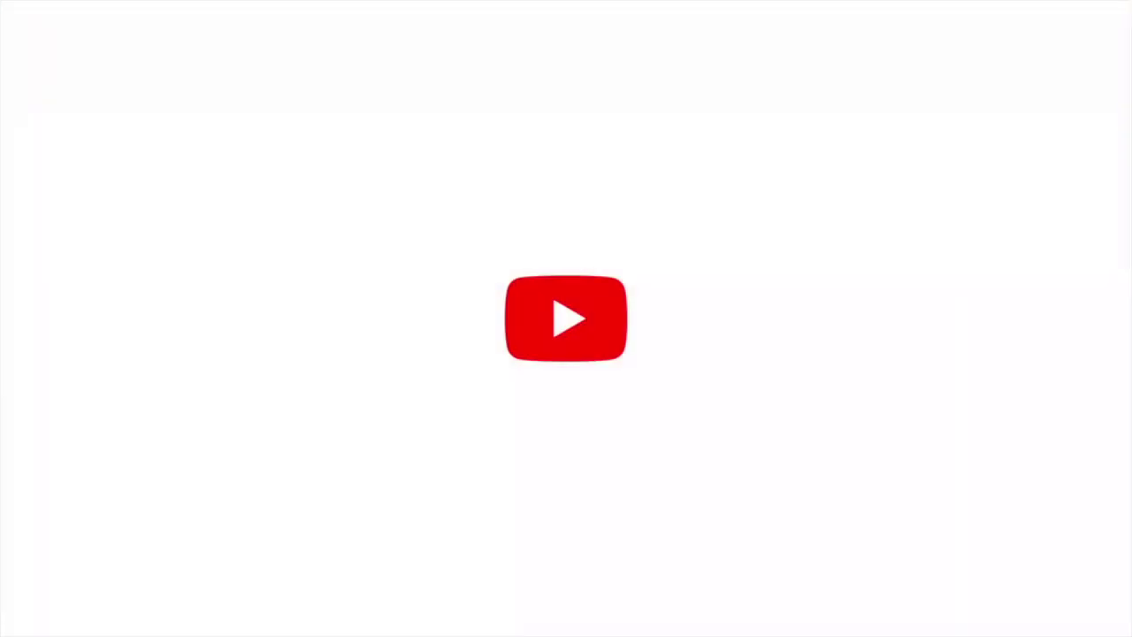
left_click_drag(566, 632, 566, 424)
left_click(914, 477)
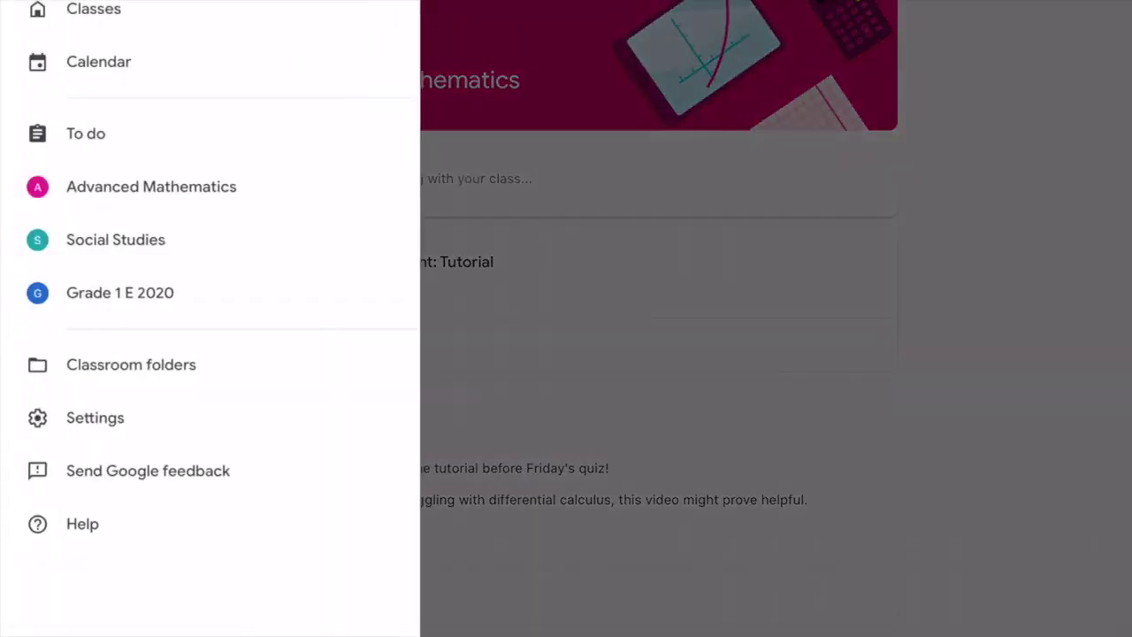
left_click(392, 236)
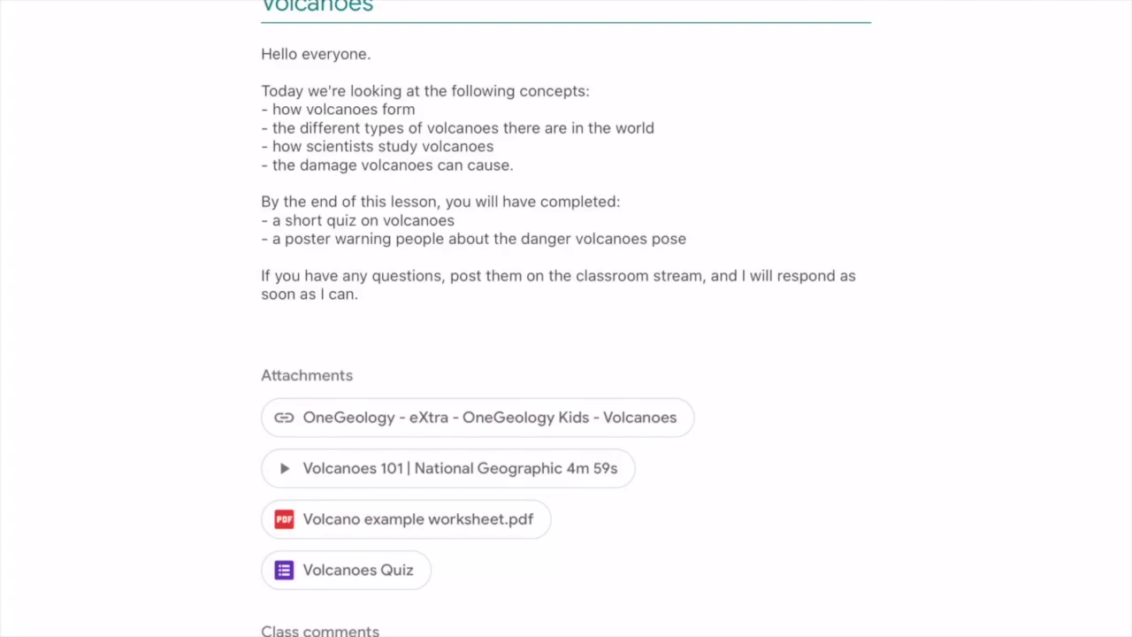
Open the Volcano example worksheet.pdf attachment and scroll through its pages.
scroll(566, 318, "down", 1)
scroll(567, 319, "up", 1)
left_click(418, 519)
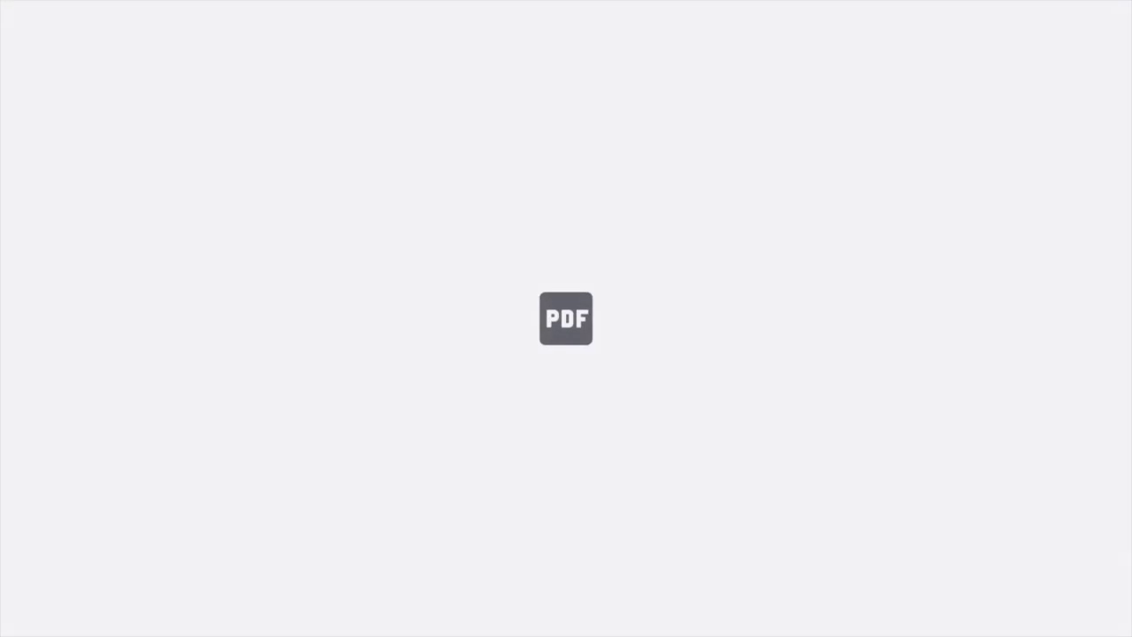
scroll(566, 318, "down", 5)
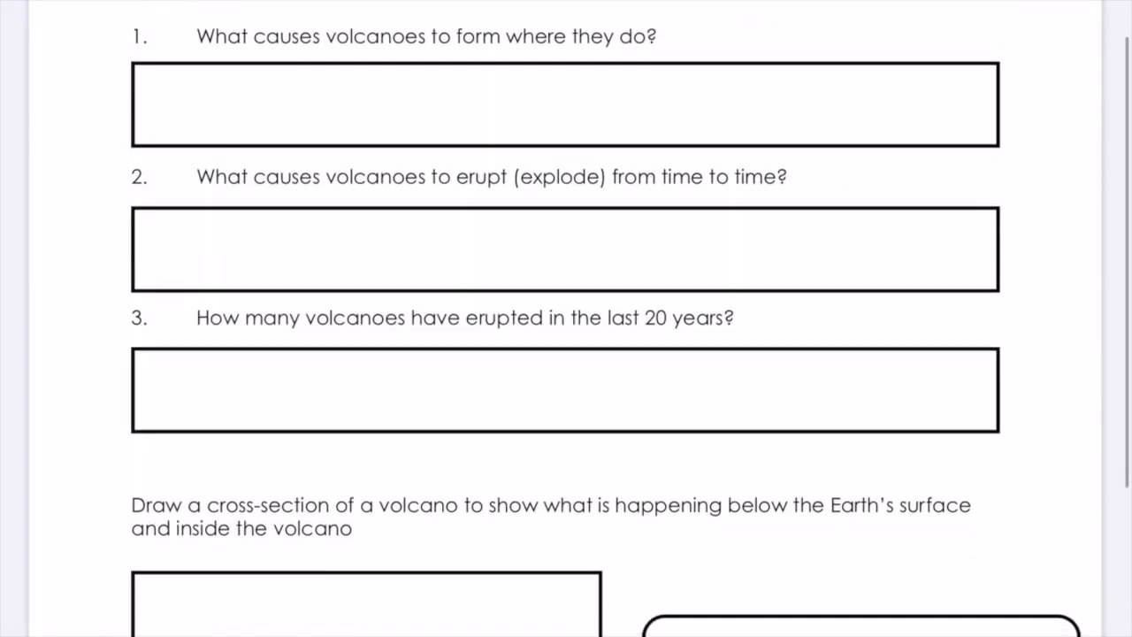
scroll(566, 319, "up", 3)
scroll(566, 318, "down", 10)
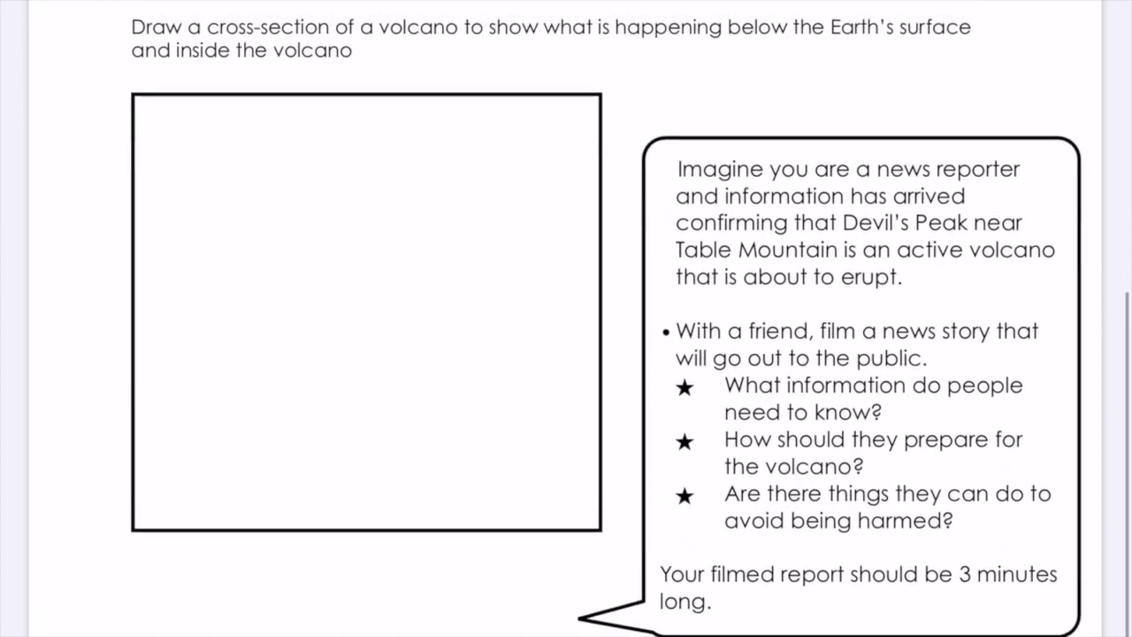
scroll(566, 318, "up", 10)
scroll(566, 319, "down", 4)
scroll(566, 318, "down", 6)
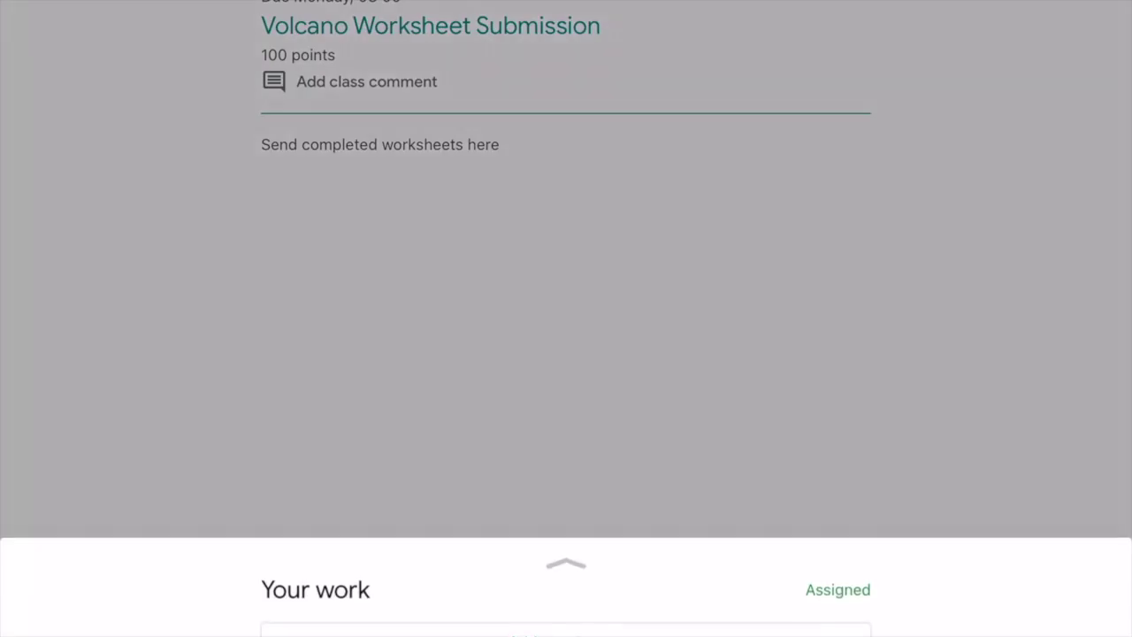
Add the Keynote Skills file from the iPad as an attachment to Your work.
left_click(566, 104)
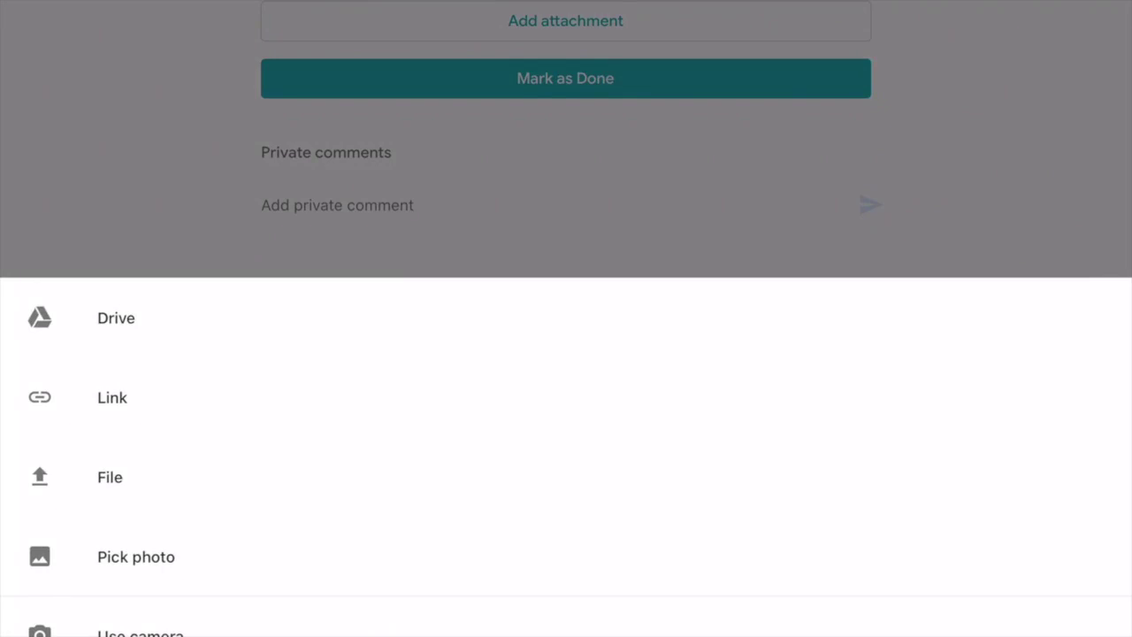
scroll(566, 442, "down", 3)
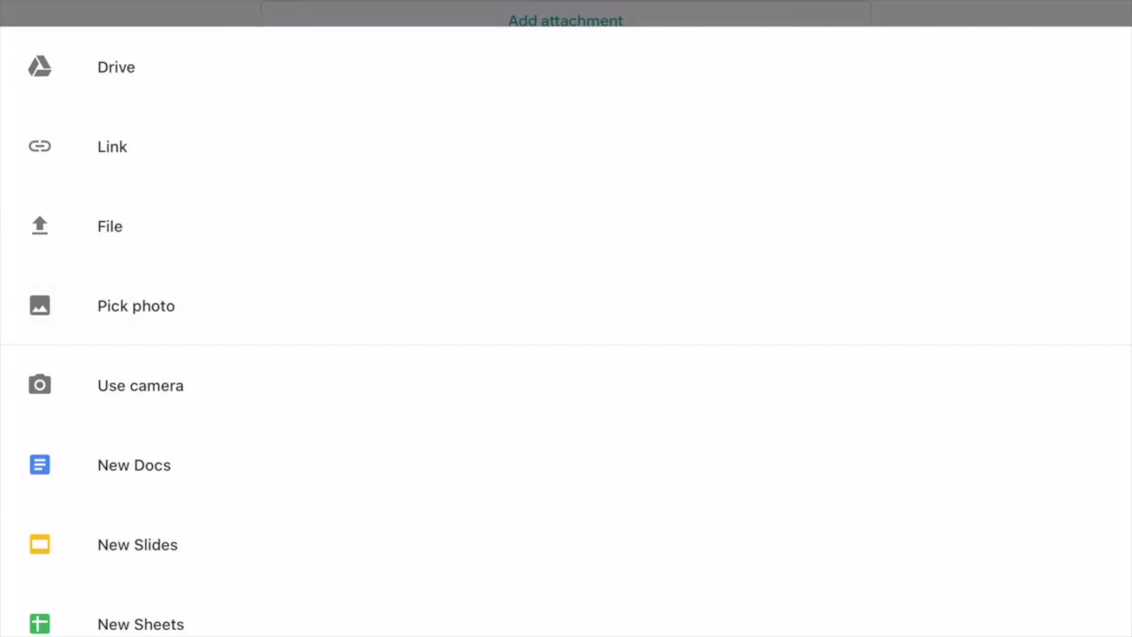
scroll(566, 398, "up", 5)
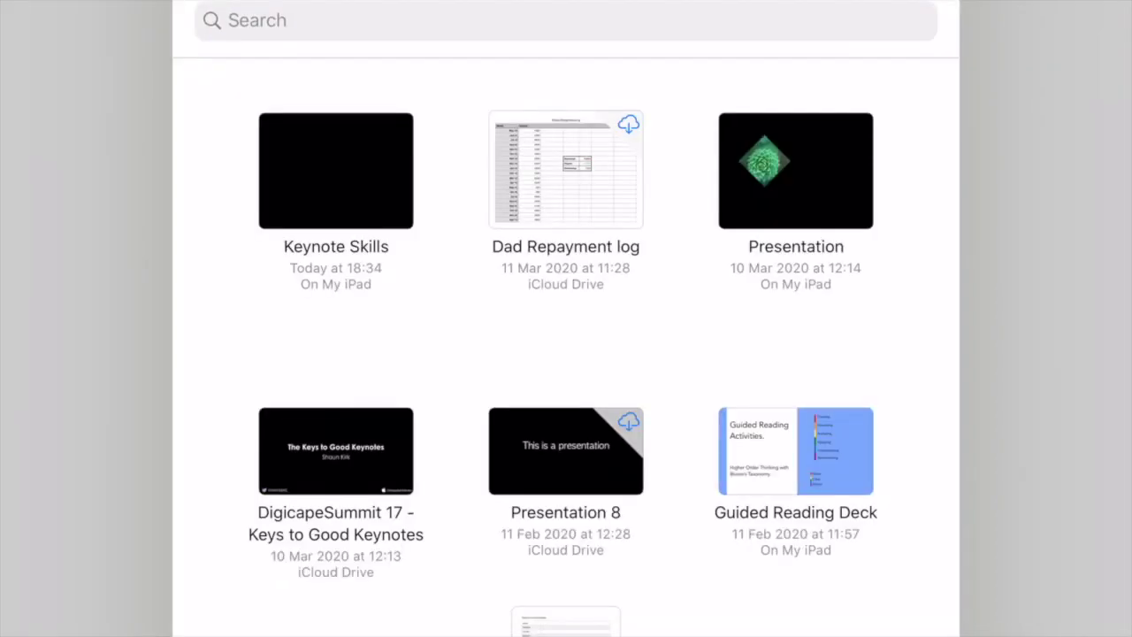
left_click(336, 171)
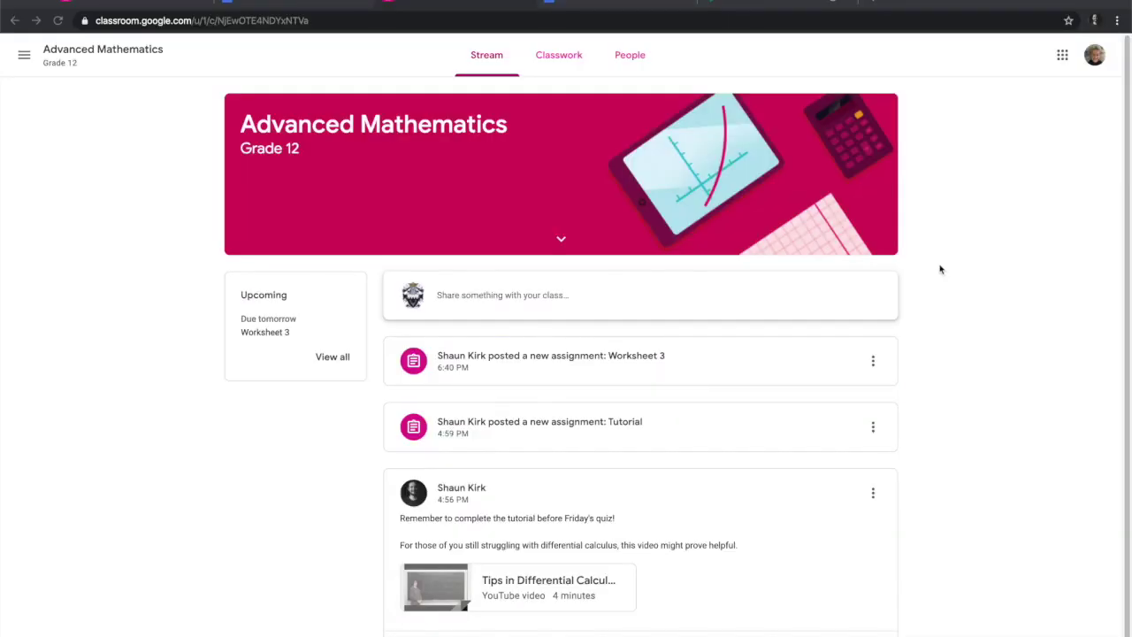
Open the Worksheet 3 assignment and create a new Google Doc for it.
scroll(896, 354, "down", 1)
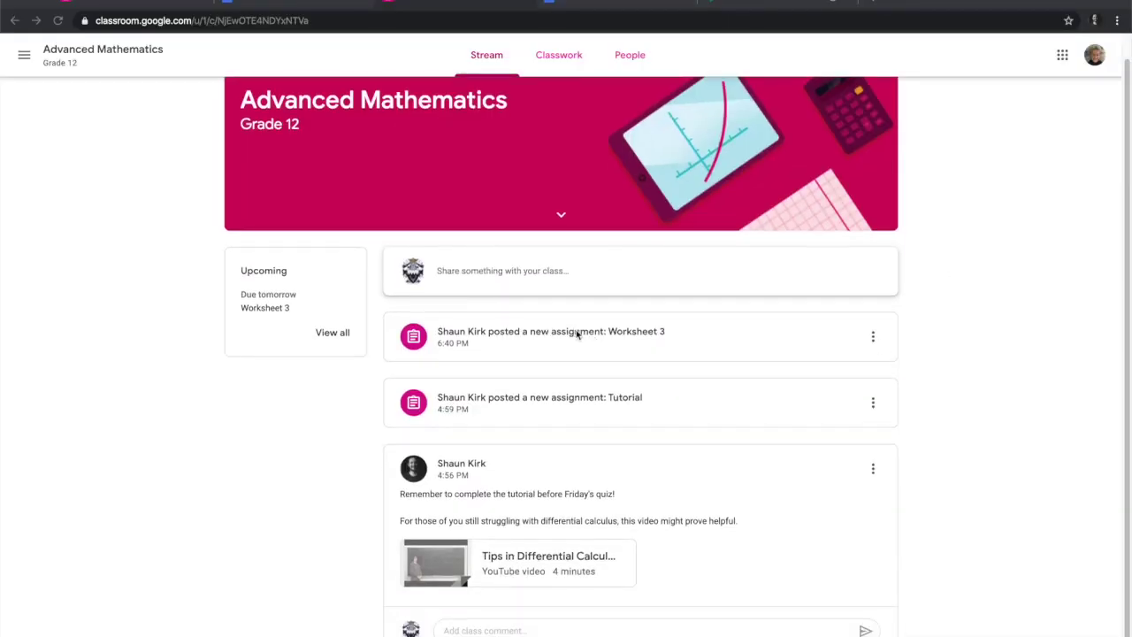
left_click(561, 331)
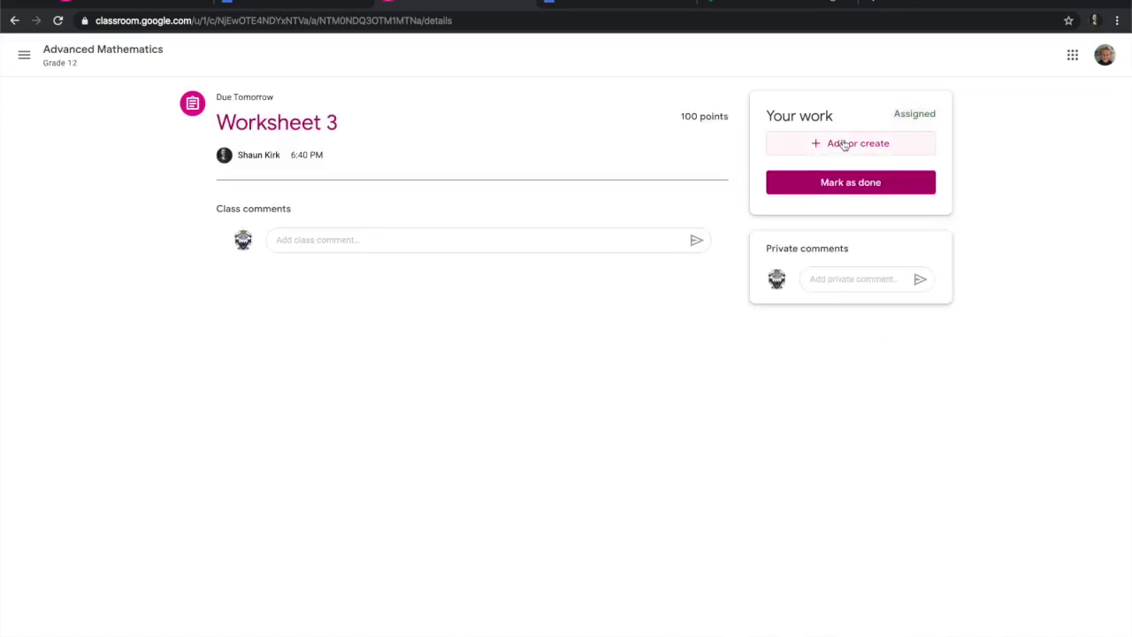
left_click(836, 146)
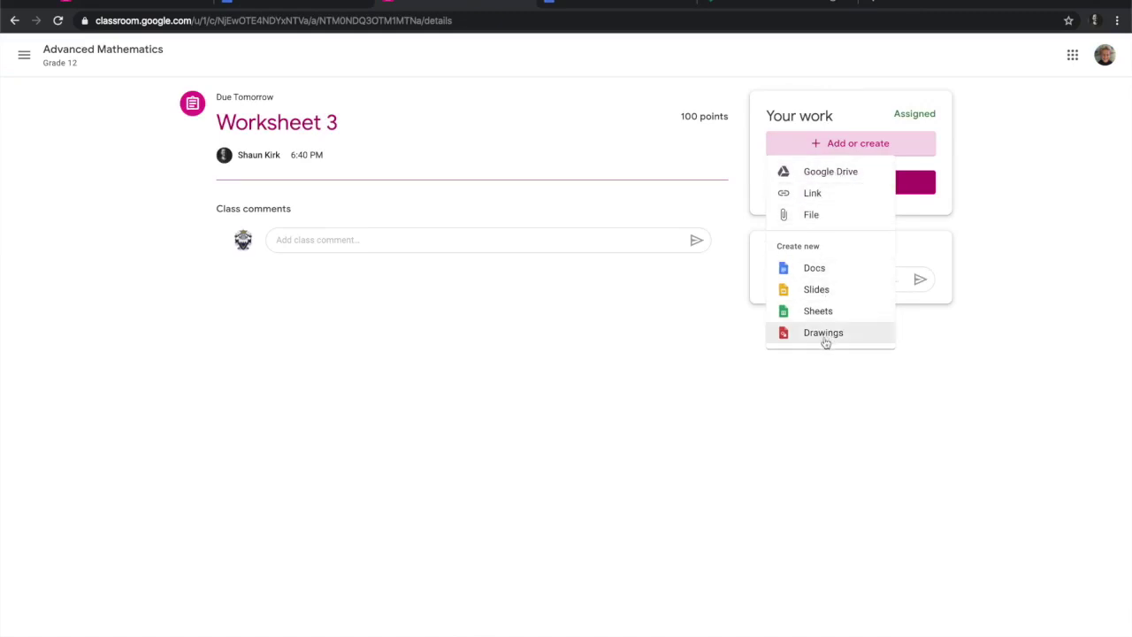
left_click(821, 272)
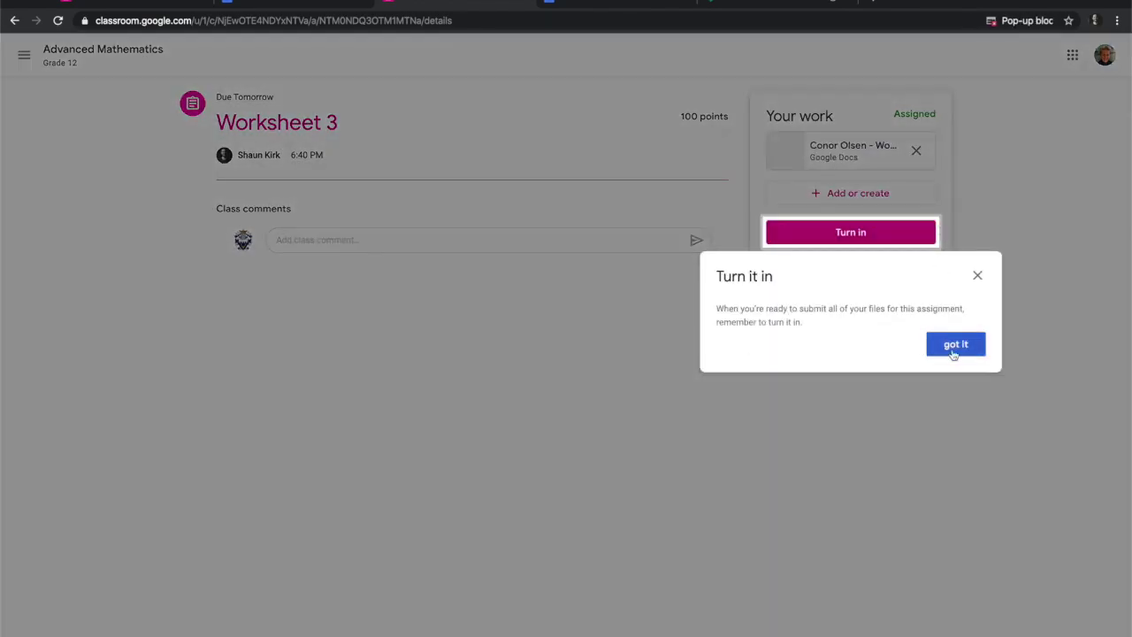
Dismiss the Turn in tip and blocked pop-up notice, then open the new Worksheet 3 doc.
left_click(954, 347)
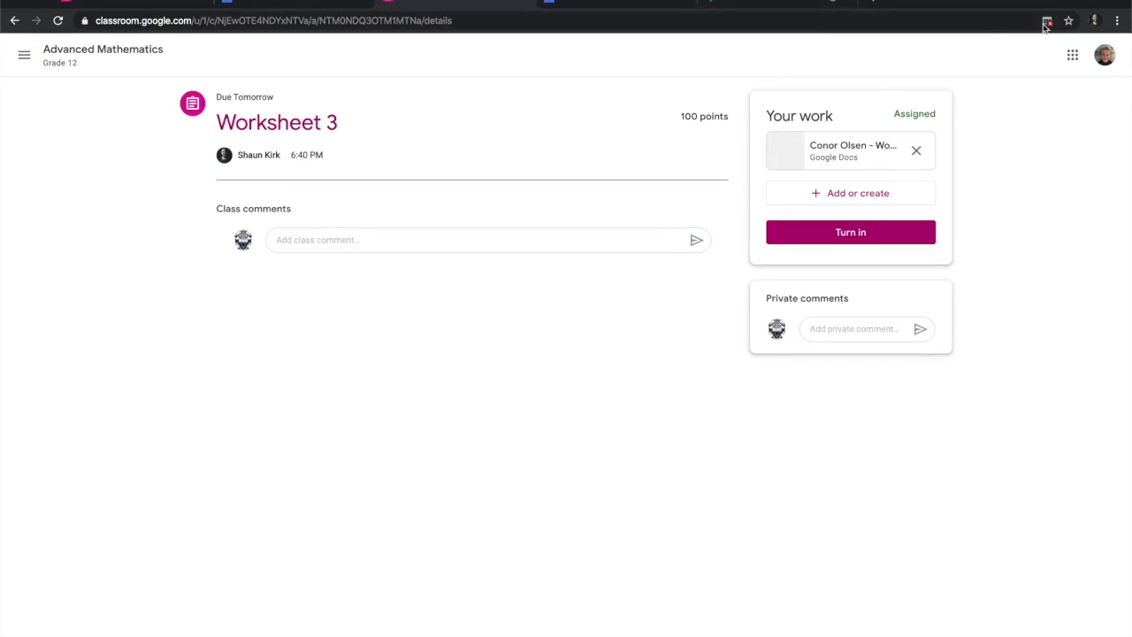
left_click(1046, 22)
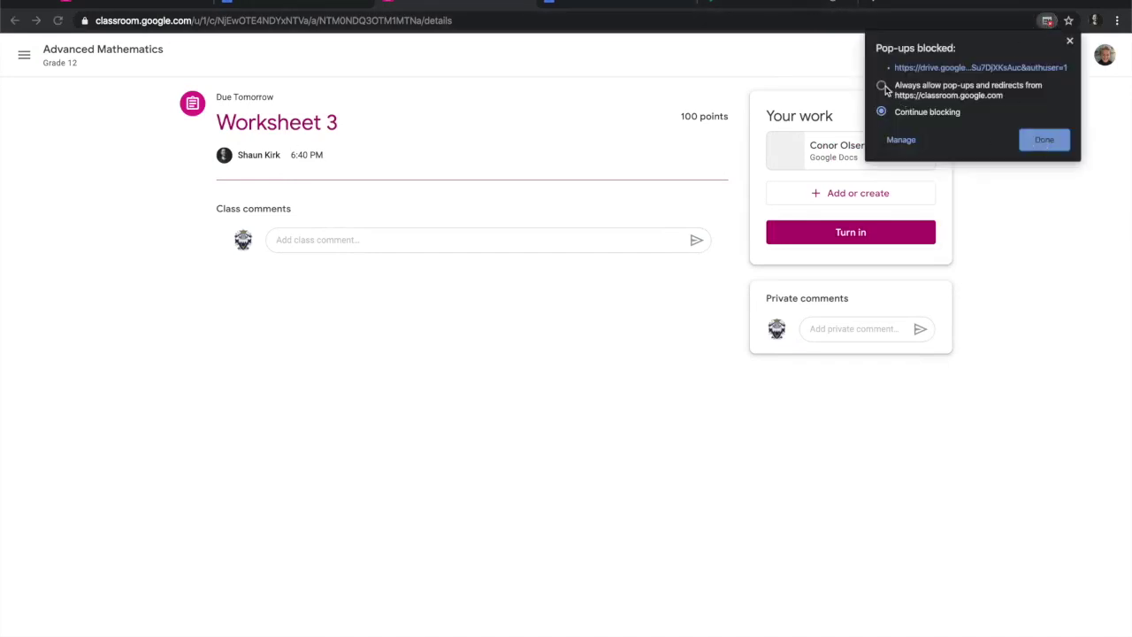
left_click(1028, 140)
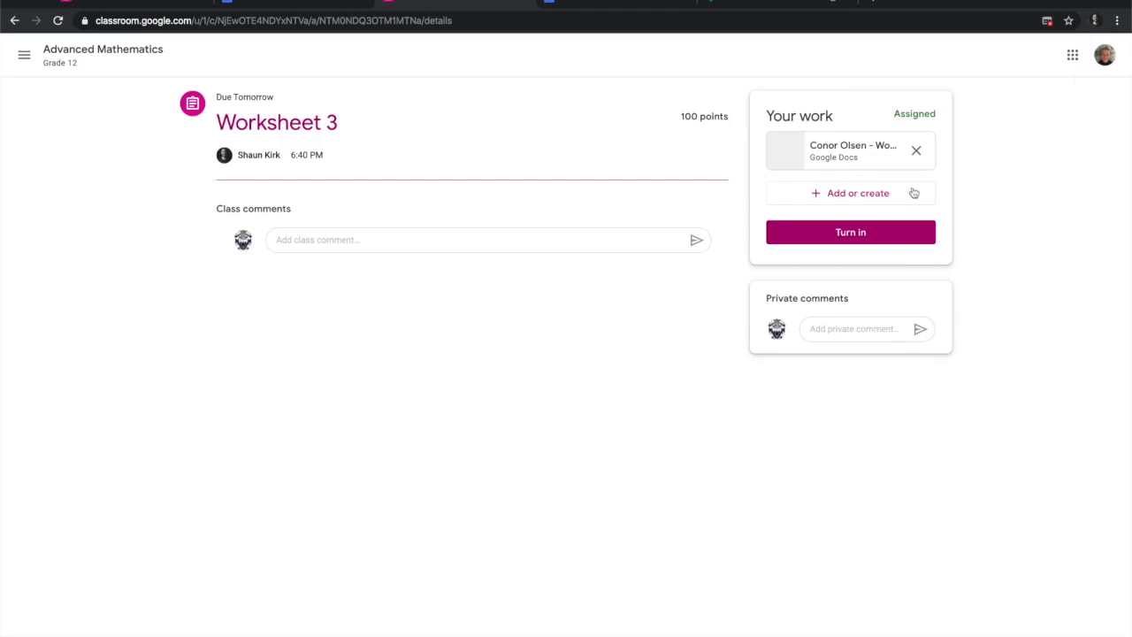
left_click(869, 156)
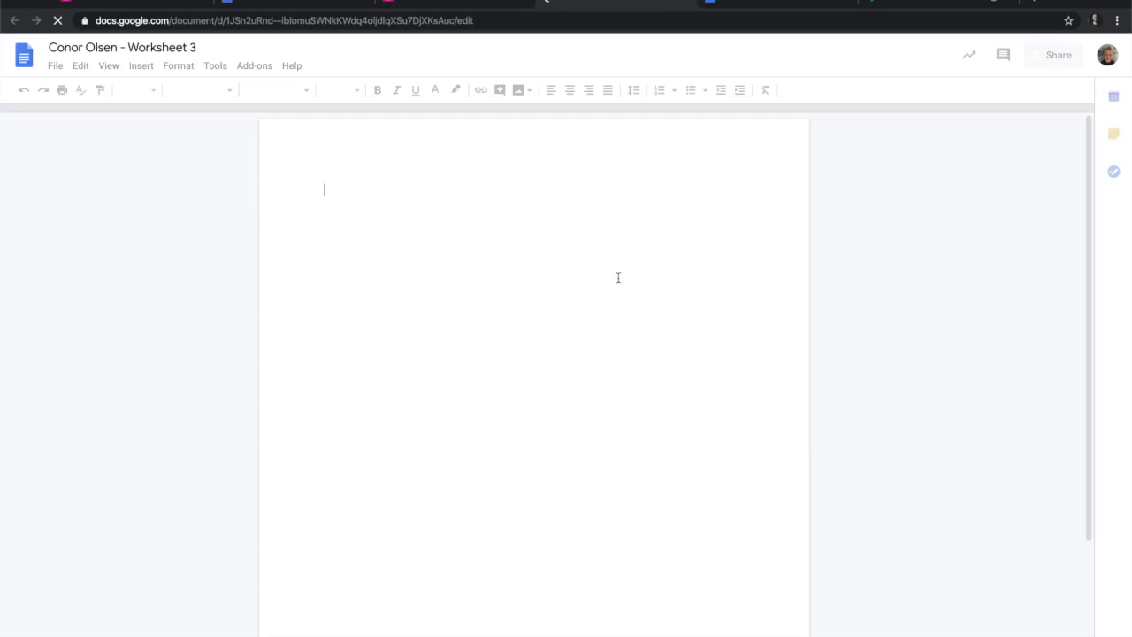
Type the heading 'Worksheet' in the doc and start a new line below it.
type("Work")
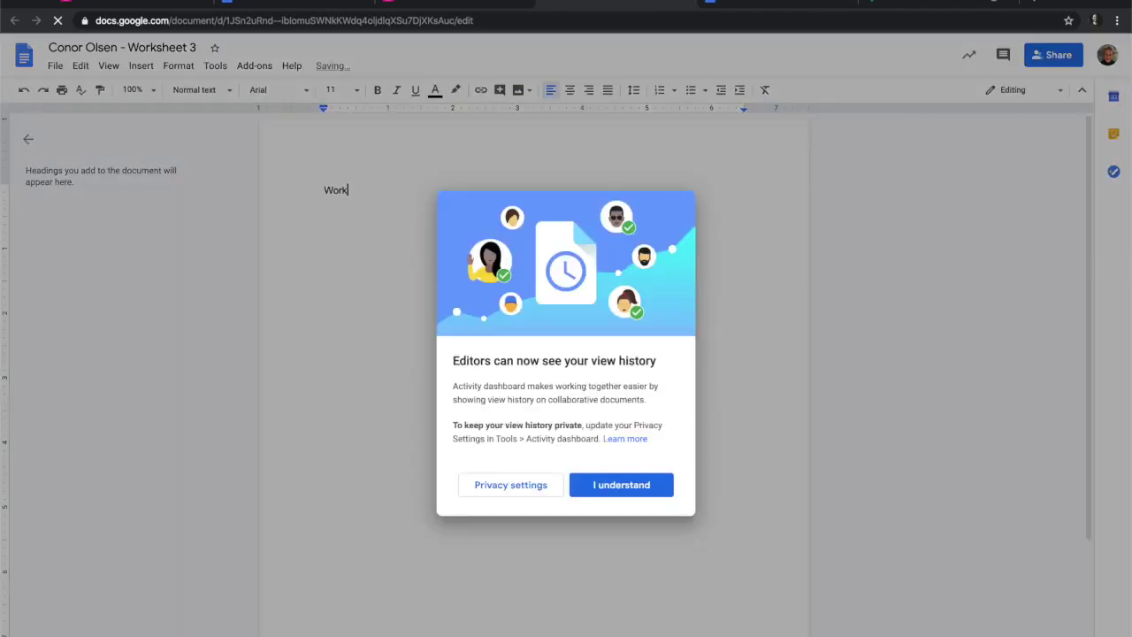
left_click(605, 485)
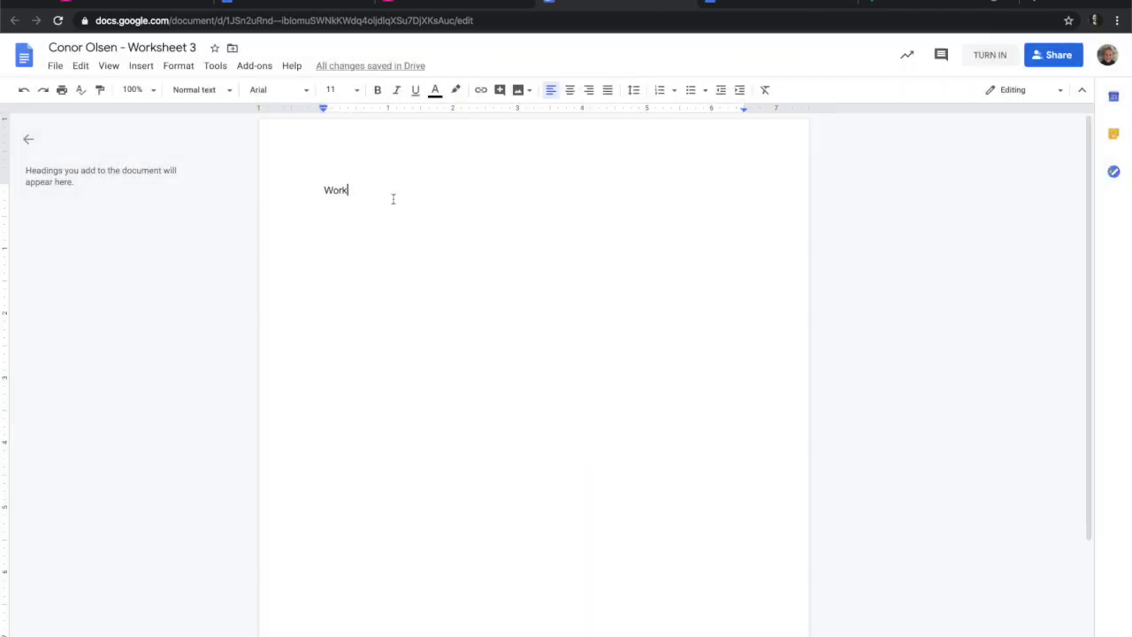
type("sheet 3")
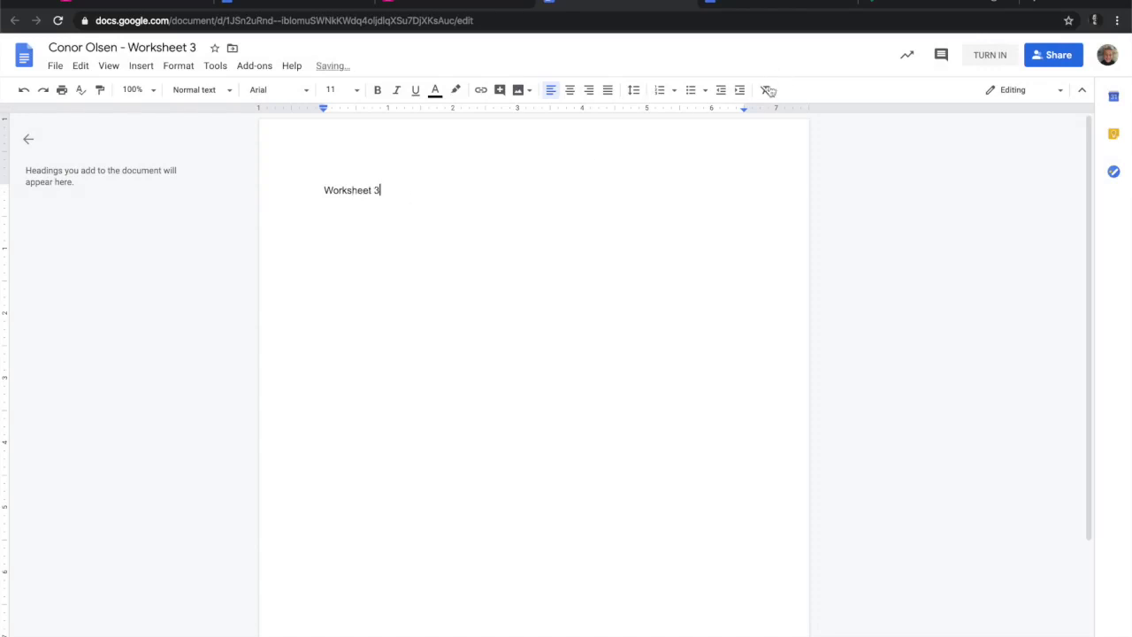
key("Return")
key("Return")
Add the answer 'These are profoundly amazing a', turn it in, and view Student work.
type("These are profoundly amazing answers!")
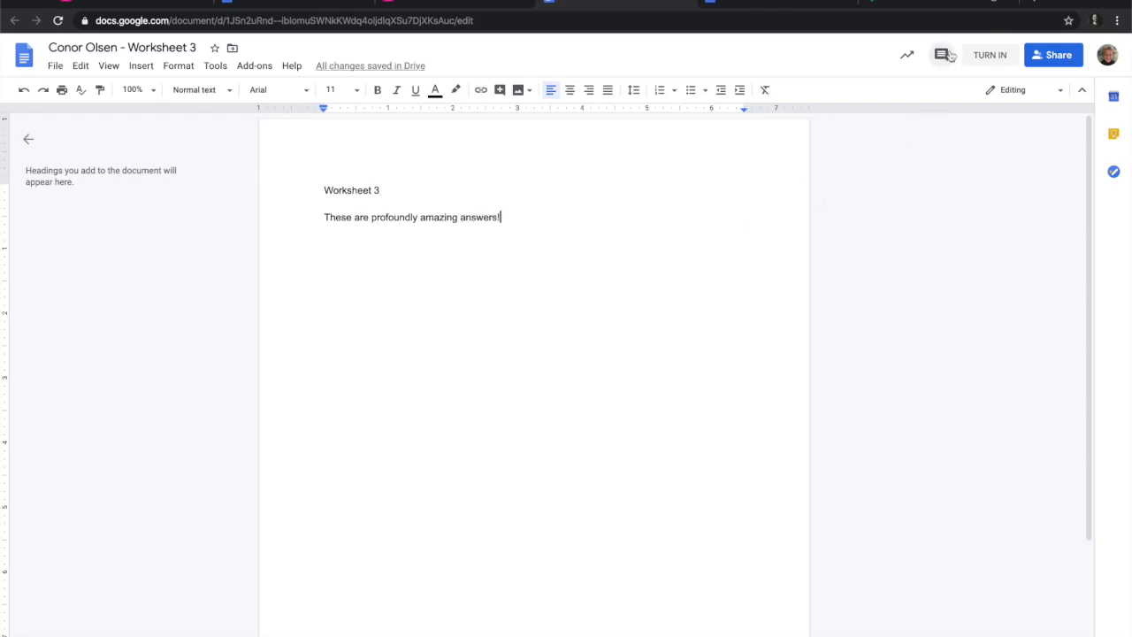
left_click(992, 55)
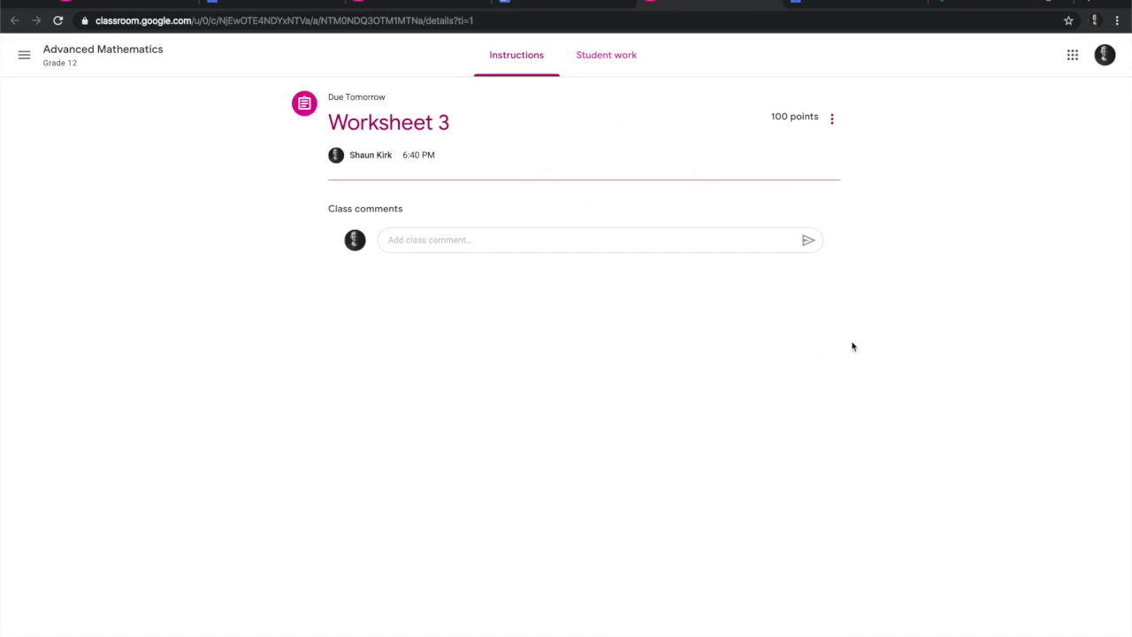
left_click(600, 60)
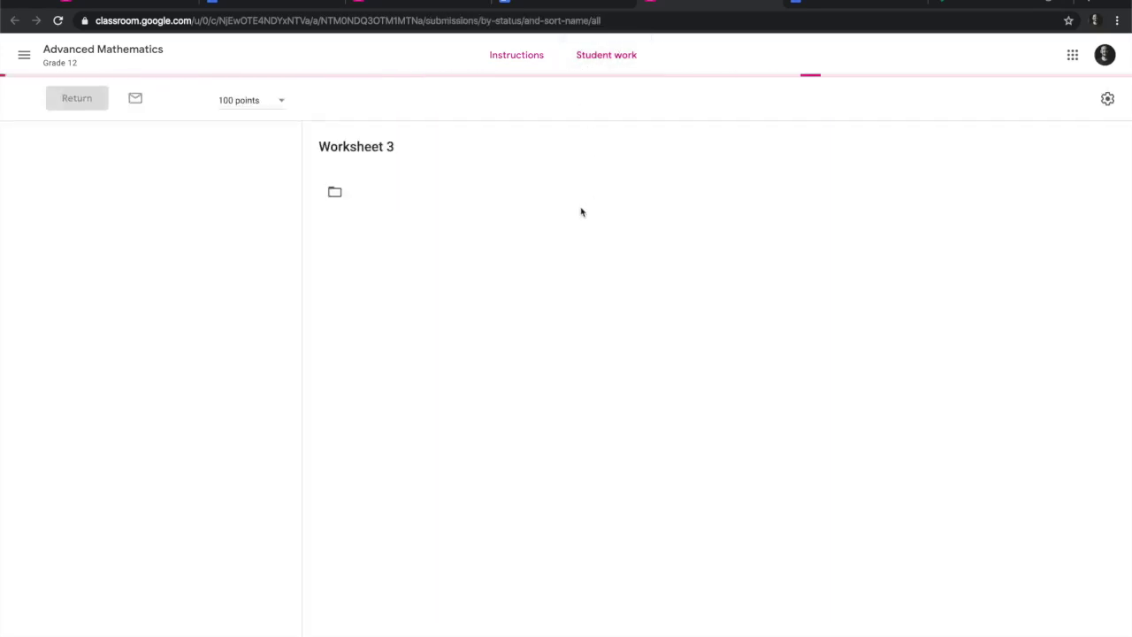